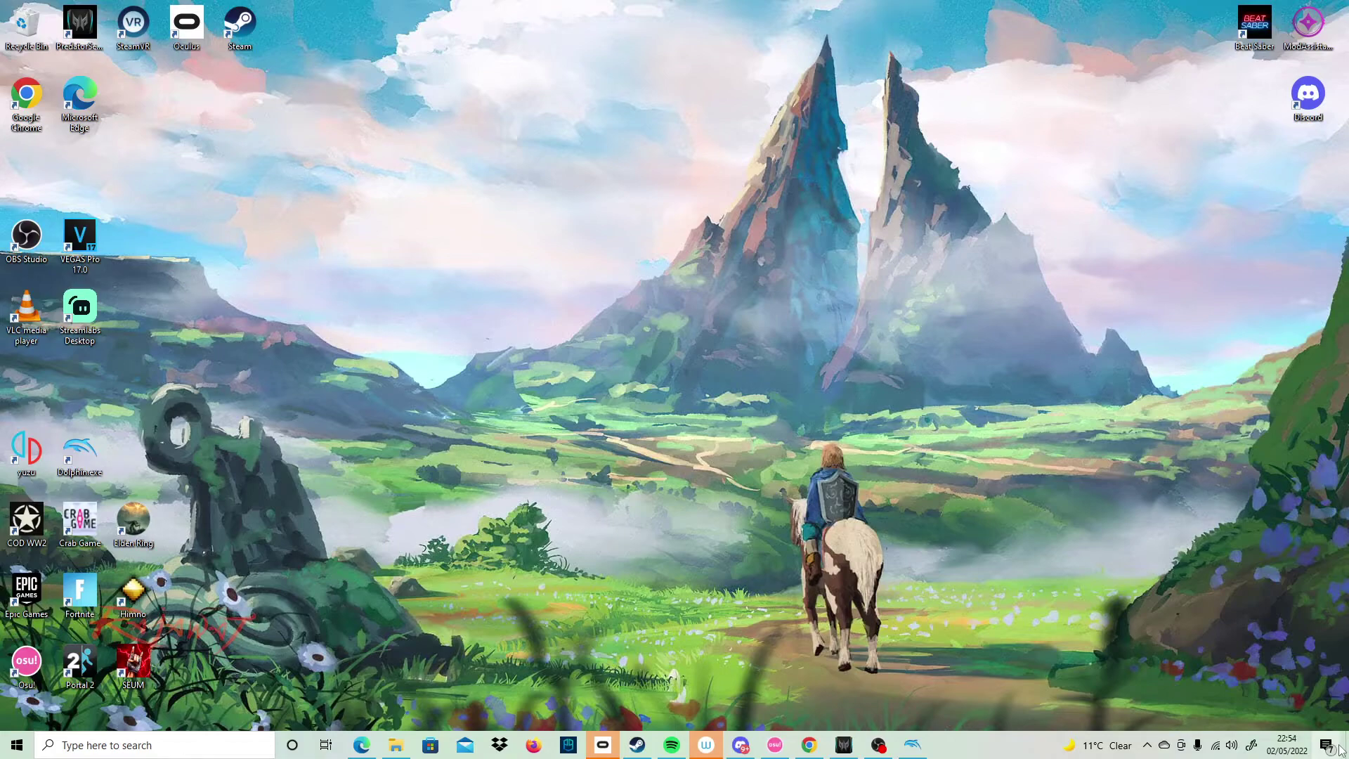
# - Check the Riivolution requirement on newerteam.com, then download Newer_W_1.30.zip from MEGA
pyautogui.click(1343, 748)
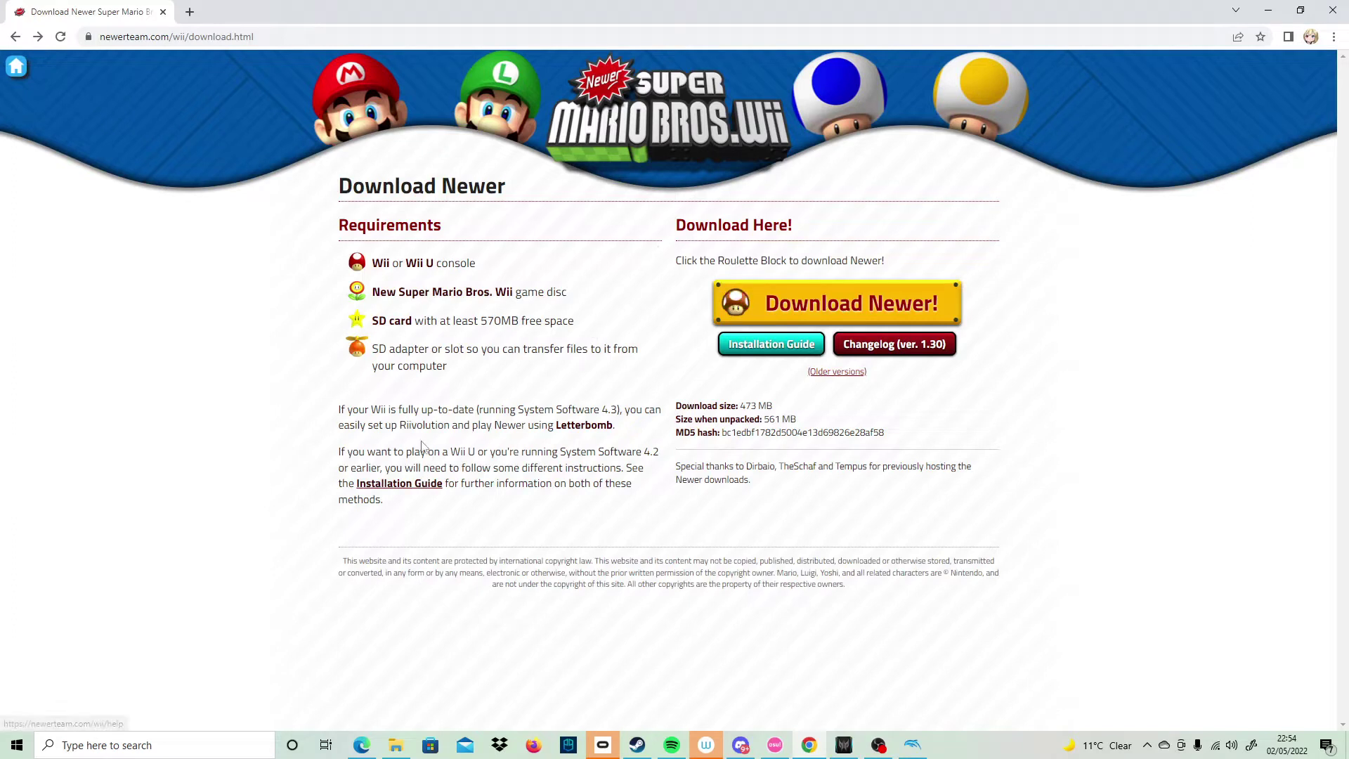
pyautogui.moveTo(400, 425); pyautogui.dragTo(448, 424)
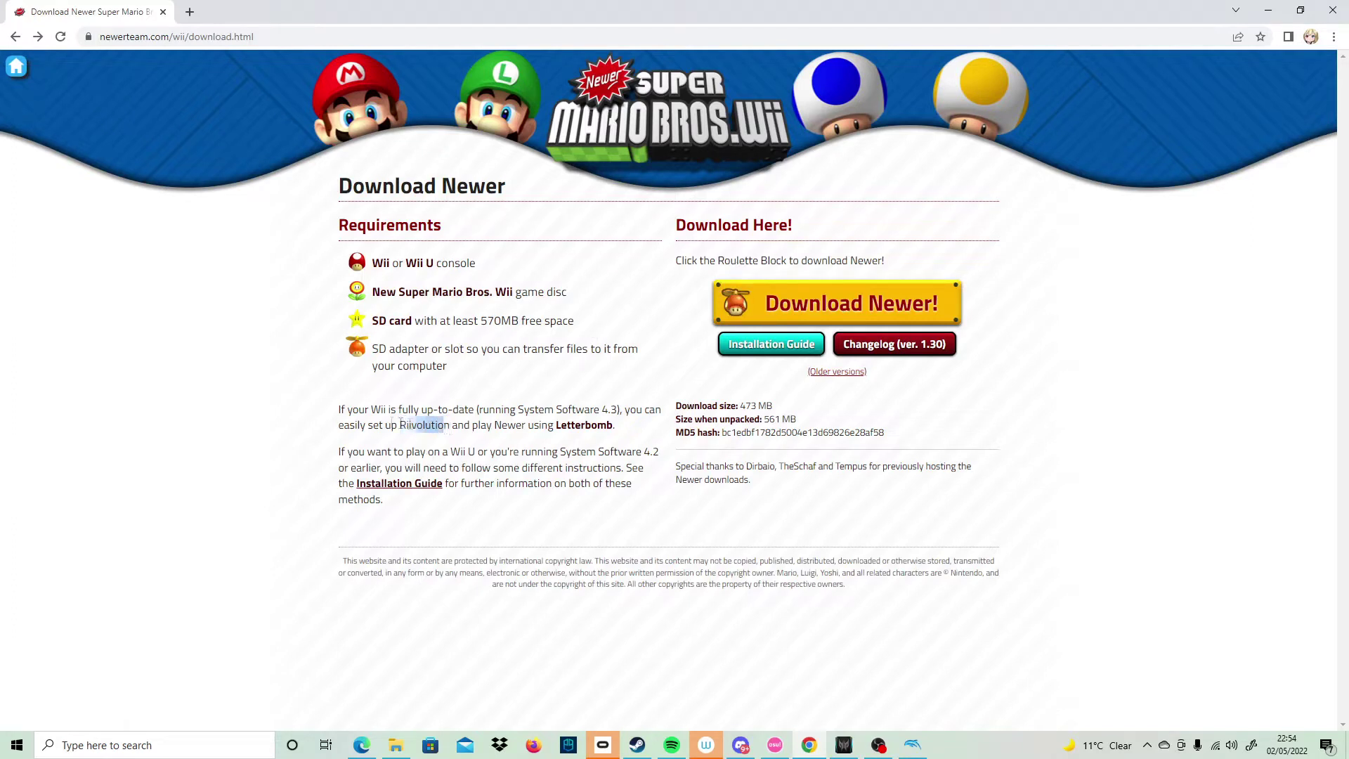
pyautogui.click(398, 422)
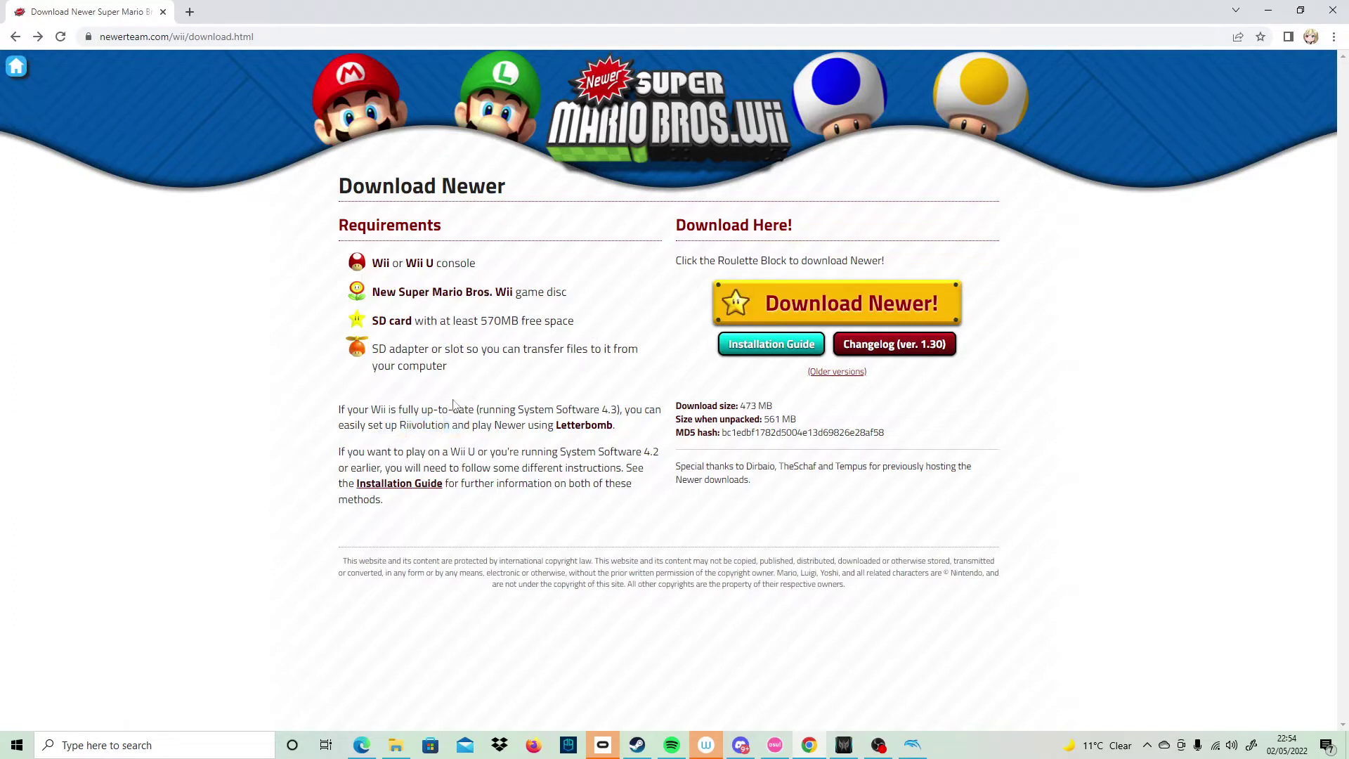
pyautogui.moveTo(402, 425); pyautogui.dragTo(432, 425)
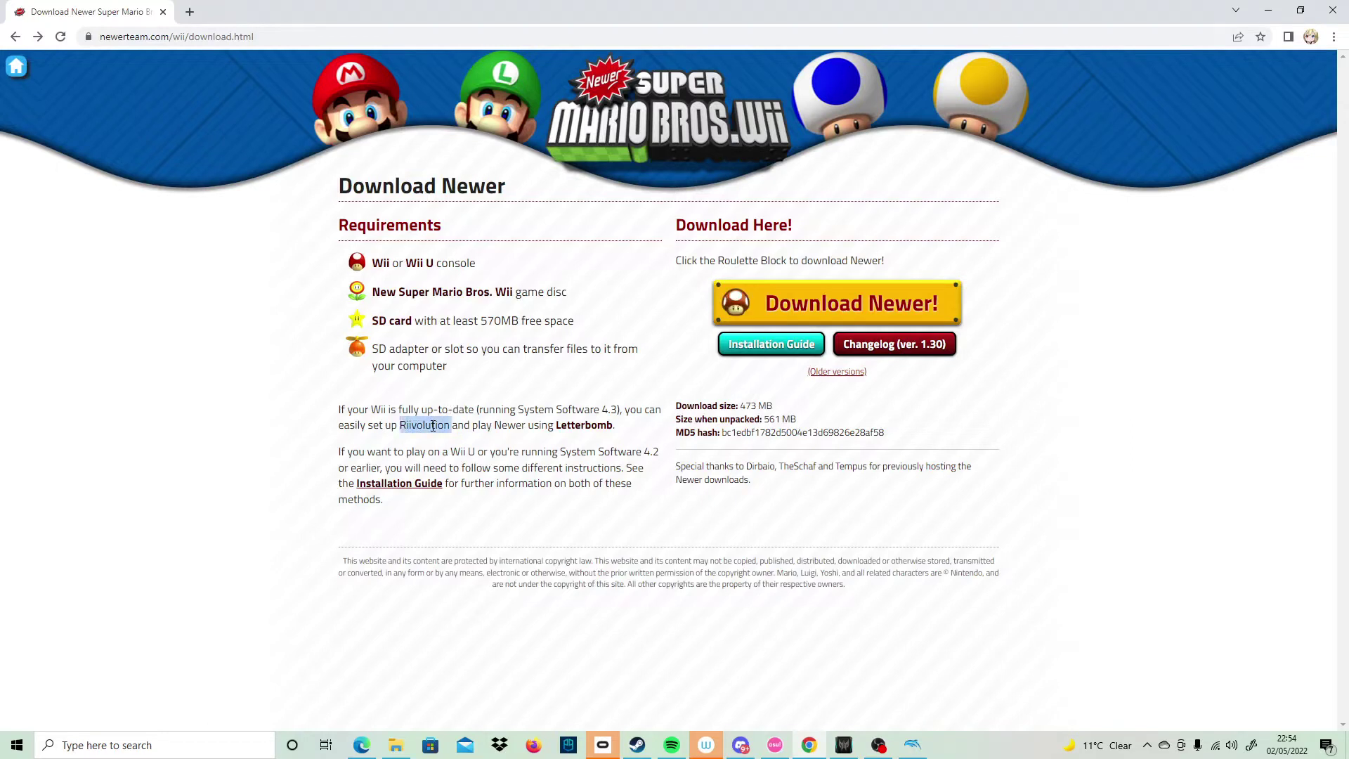
pyautogui.tripleClick(432, 425)
pyautogui.click(444, 417)
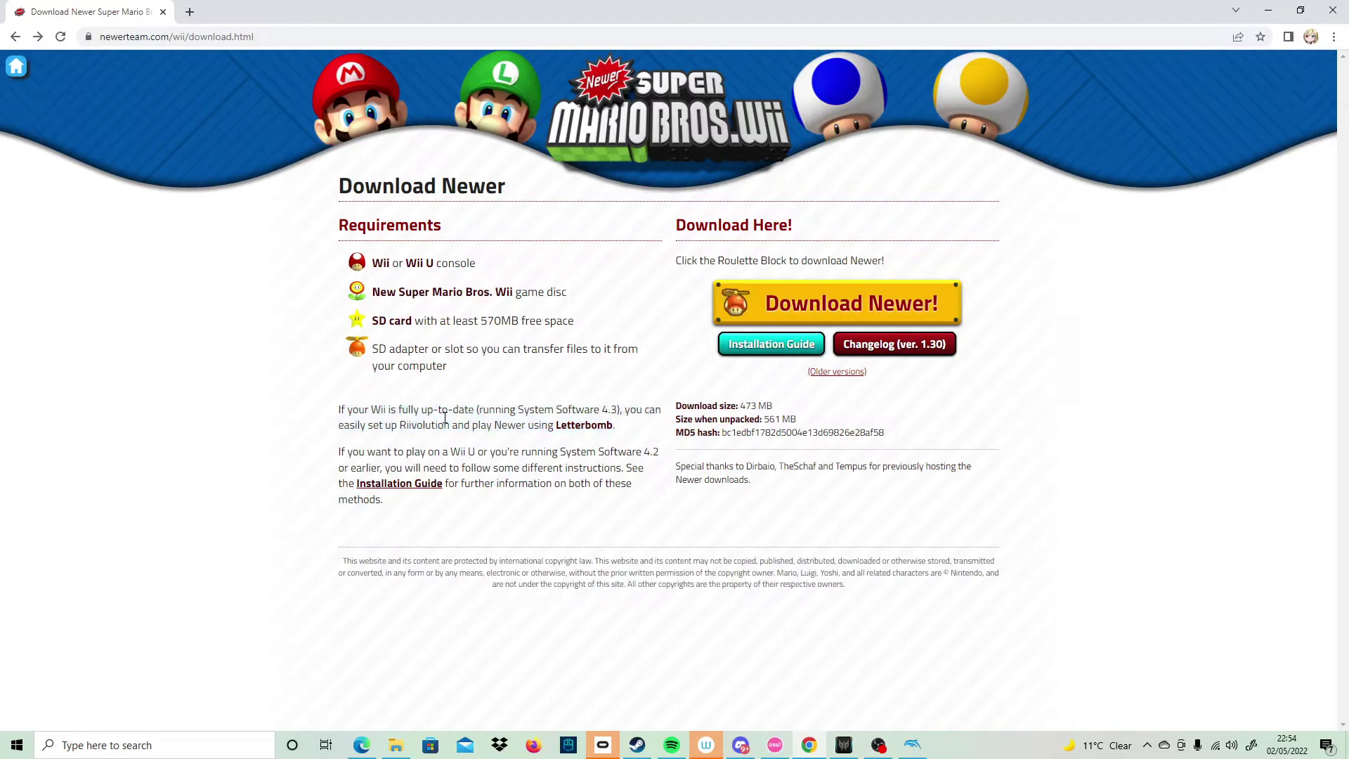
pyautogui.click(783, 300)
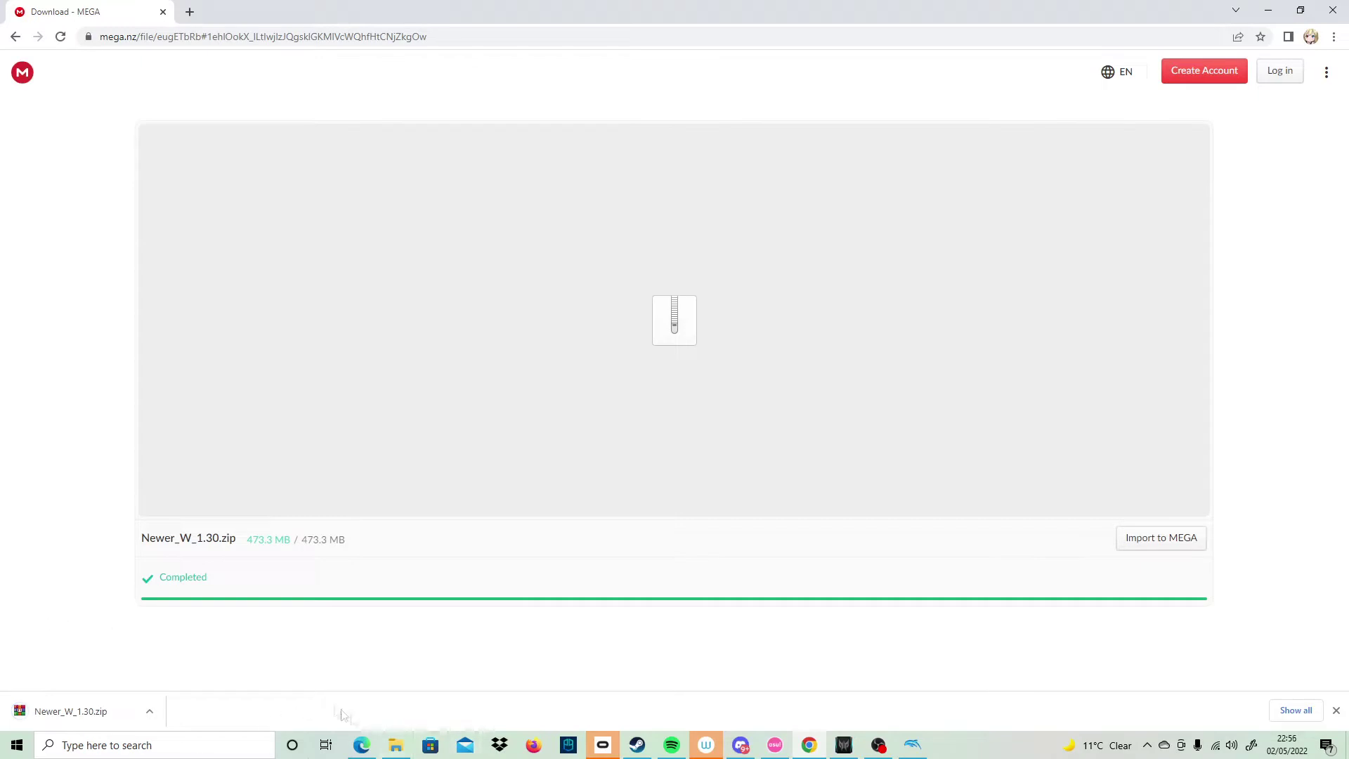
pyautogui.click(396, 746)
# - Extract Newer_W_1.30.zip into a Newer_W_1.30 folder in Downloads
pyautogui.click(579, 263)
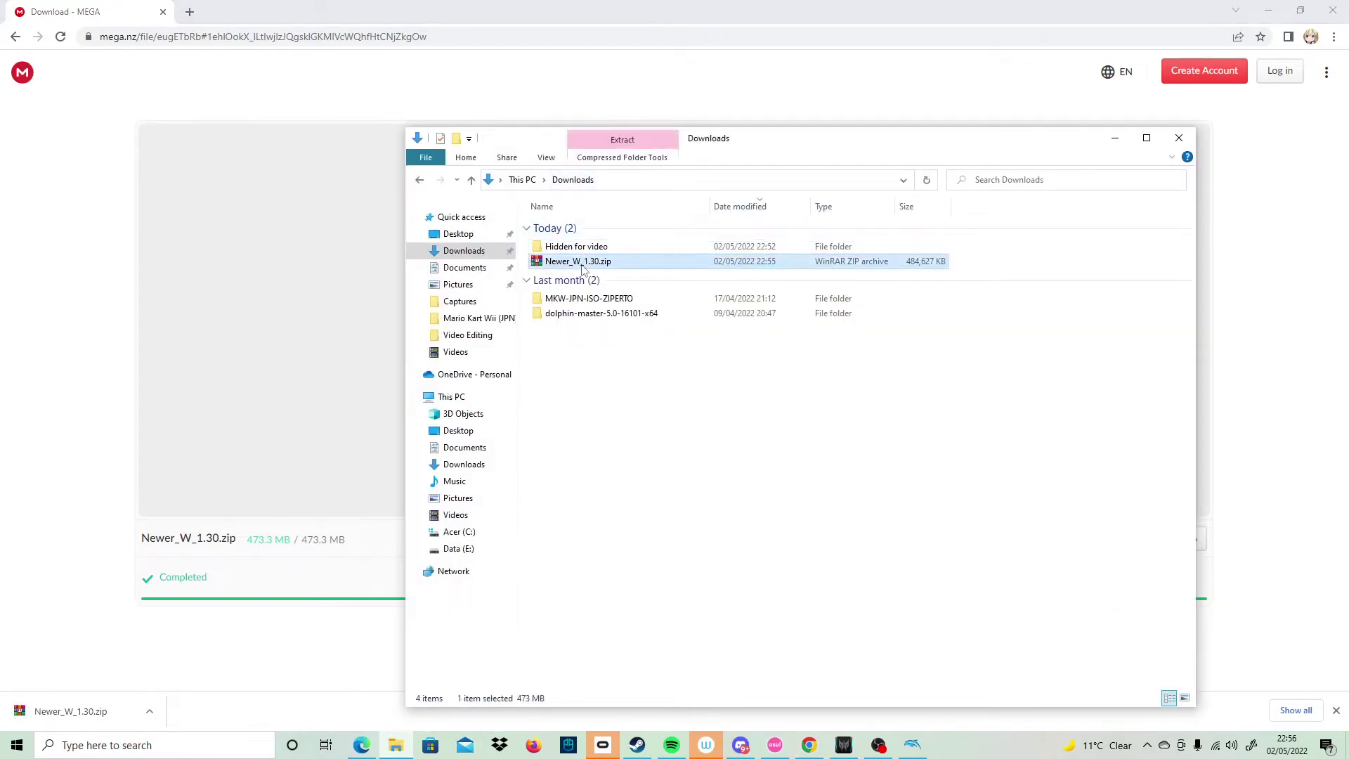
pyautogui.rightClick(580, 264)
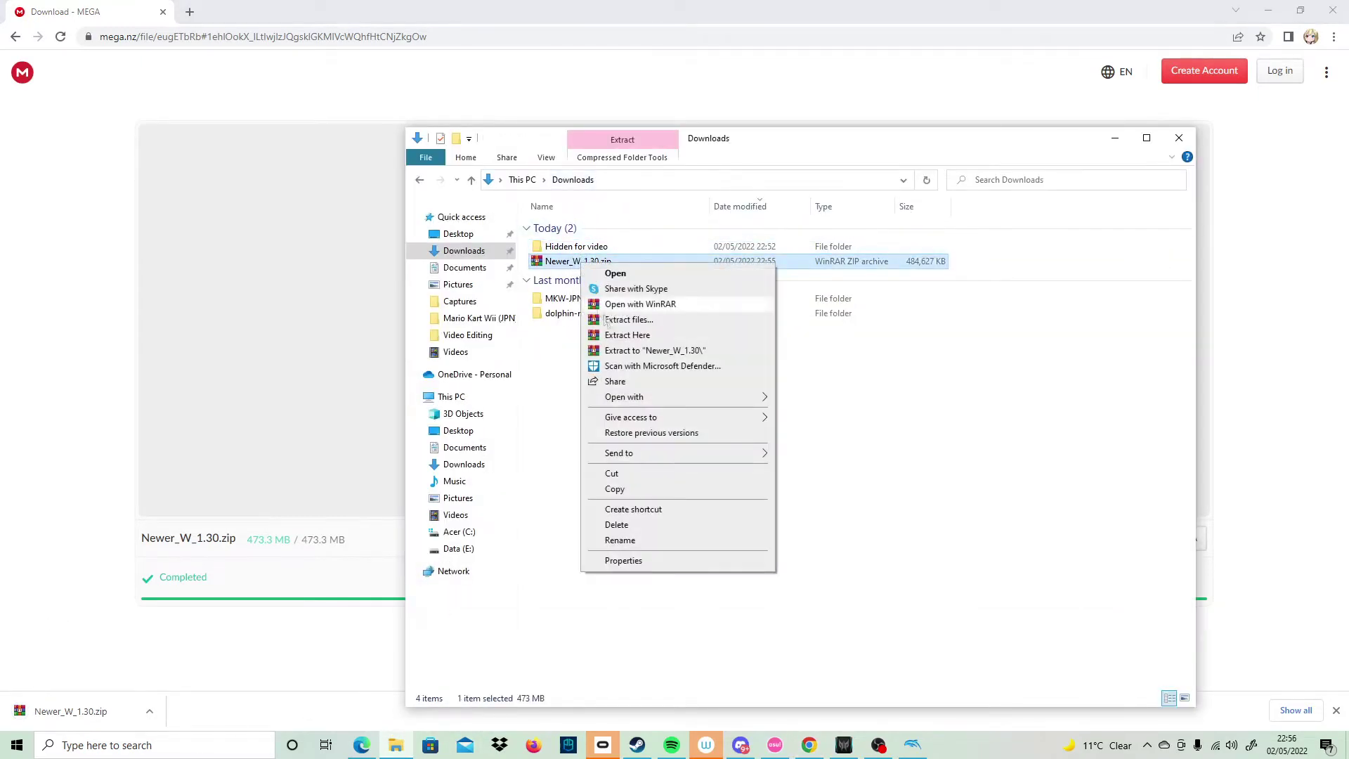
pyautogui.click(629, 352)
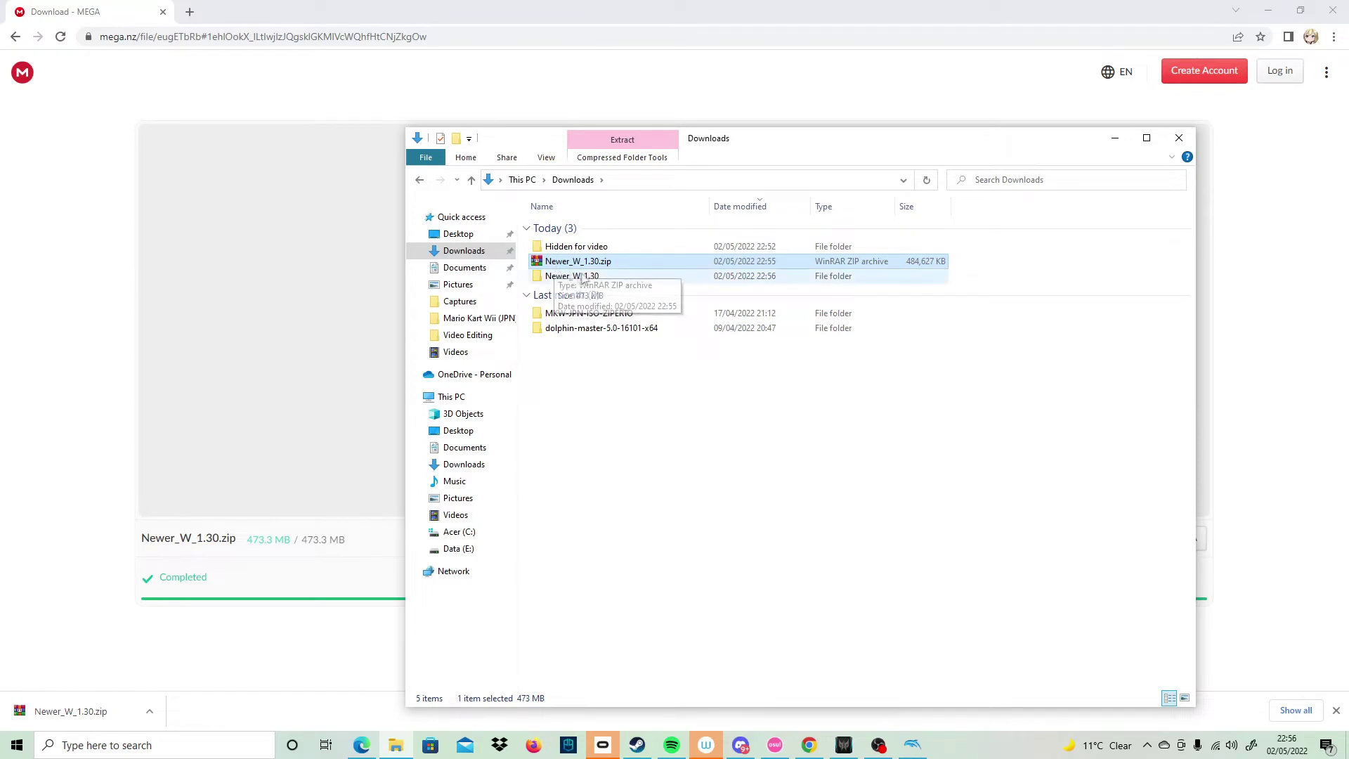
# - Inspect the riivolution and NewerSMBW folders, including NewerSMBW.xml, then return to Newer_W_1.30
pyautogui.doubleClick(561, 275)
pyautogui.doubleClick(564, 241)
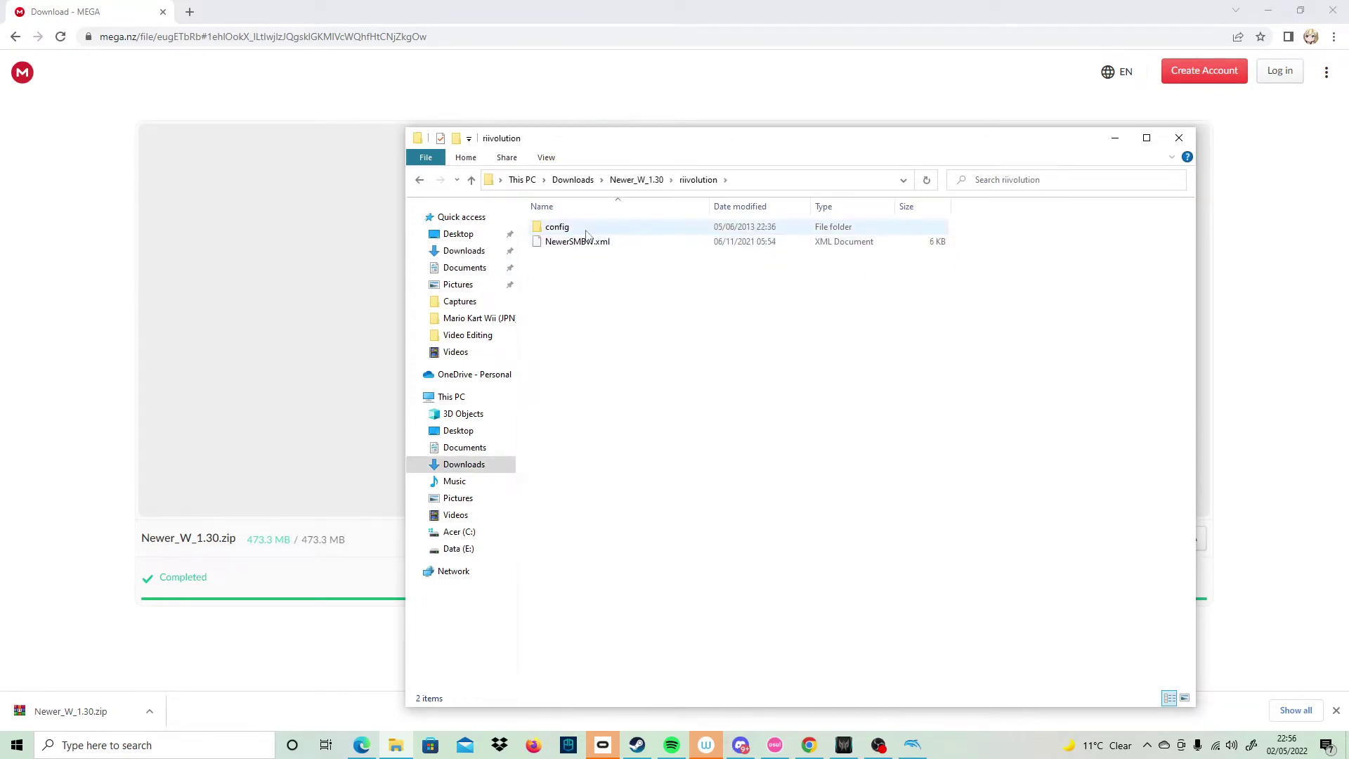
pyautogui.press('BackSpace')
pyautogui.doubleClick(570, 227)
pyautogui.press('BackSpace')
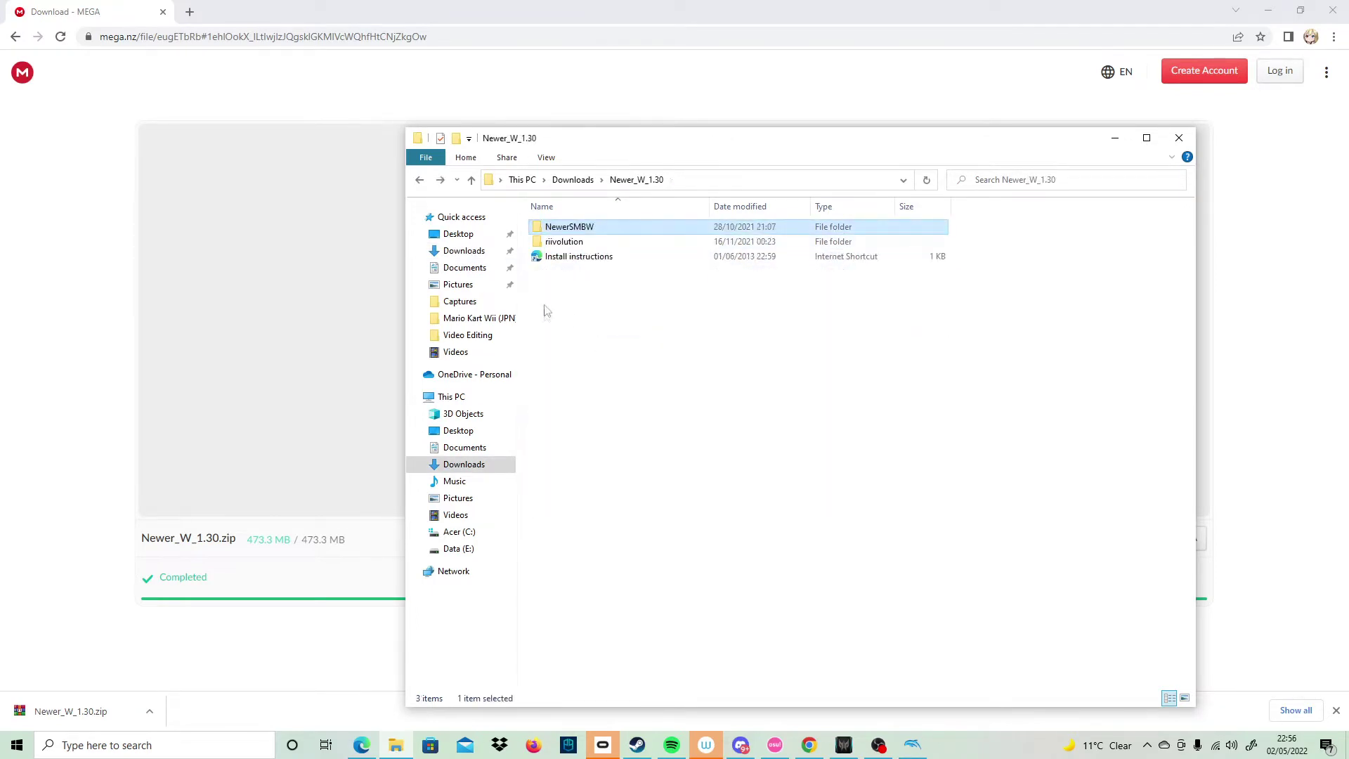
pyautogui.doubleClick(652, 247)
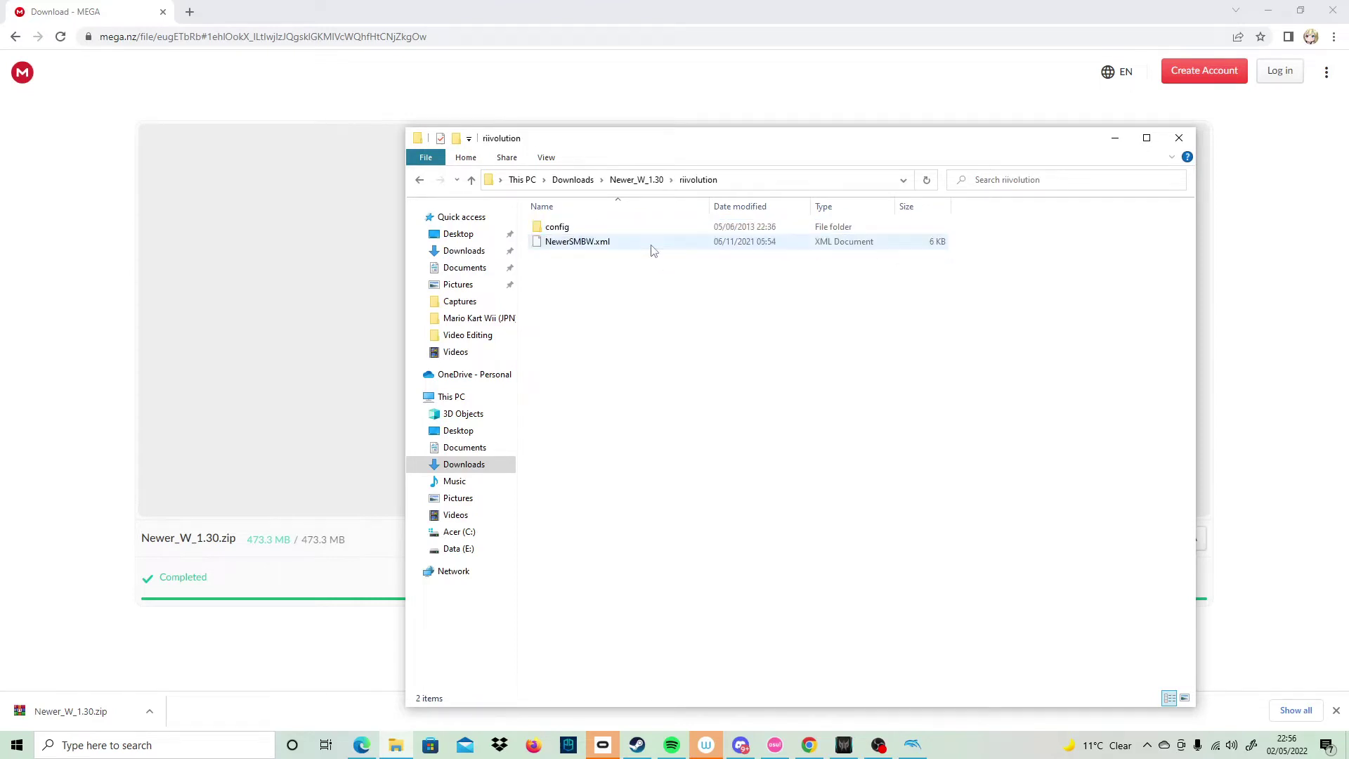
pyautogui.click(608, 244)
pyautogui.click(760, 518)
pyautogui.press('BackSpace')
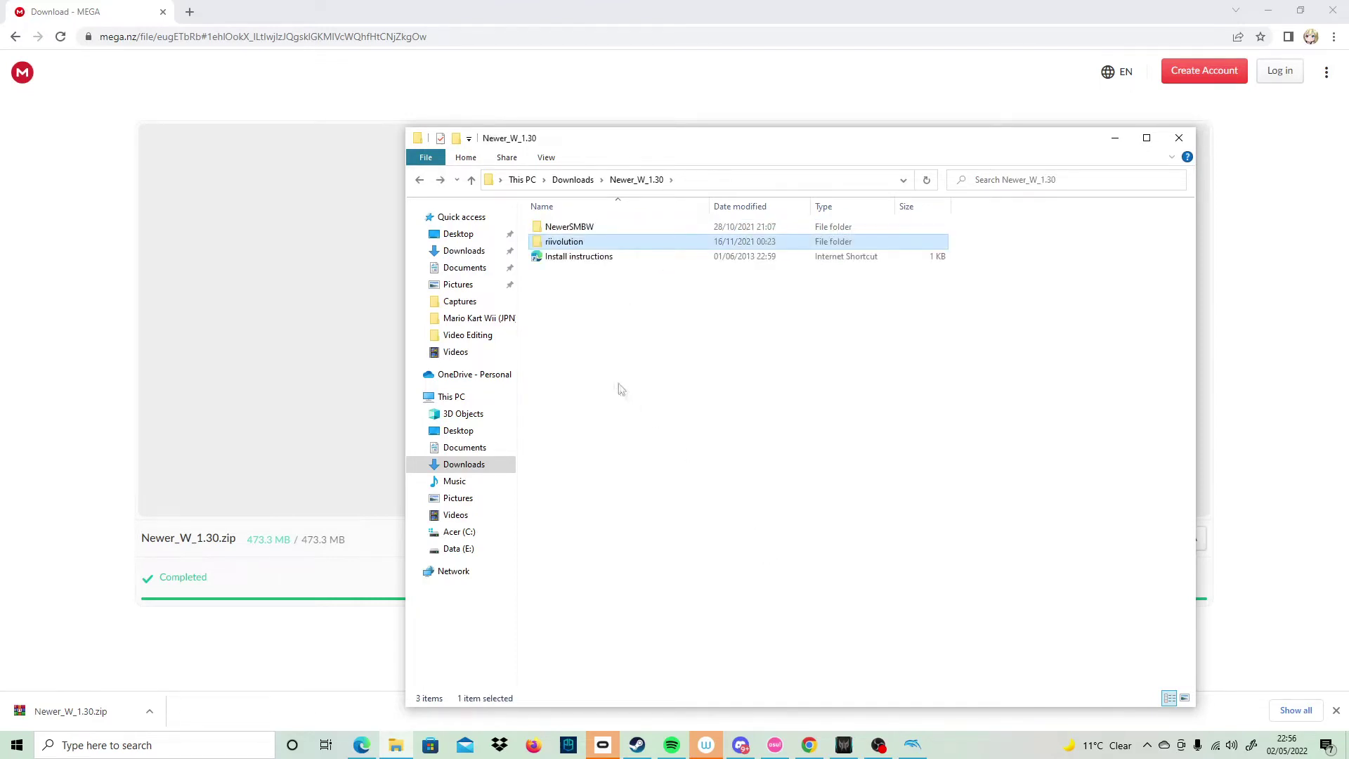
# - Start New Super Mario Bros. Wii with Riivolution Patches and browse for a new SD Root
pyautogui.click(912, 743)
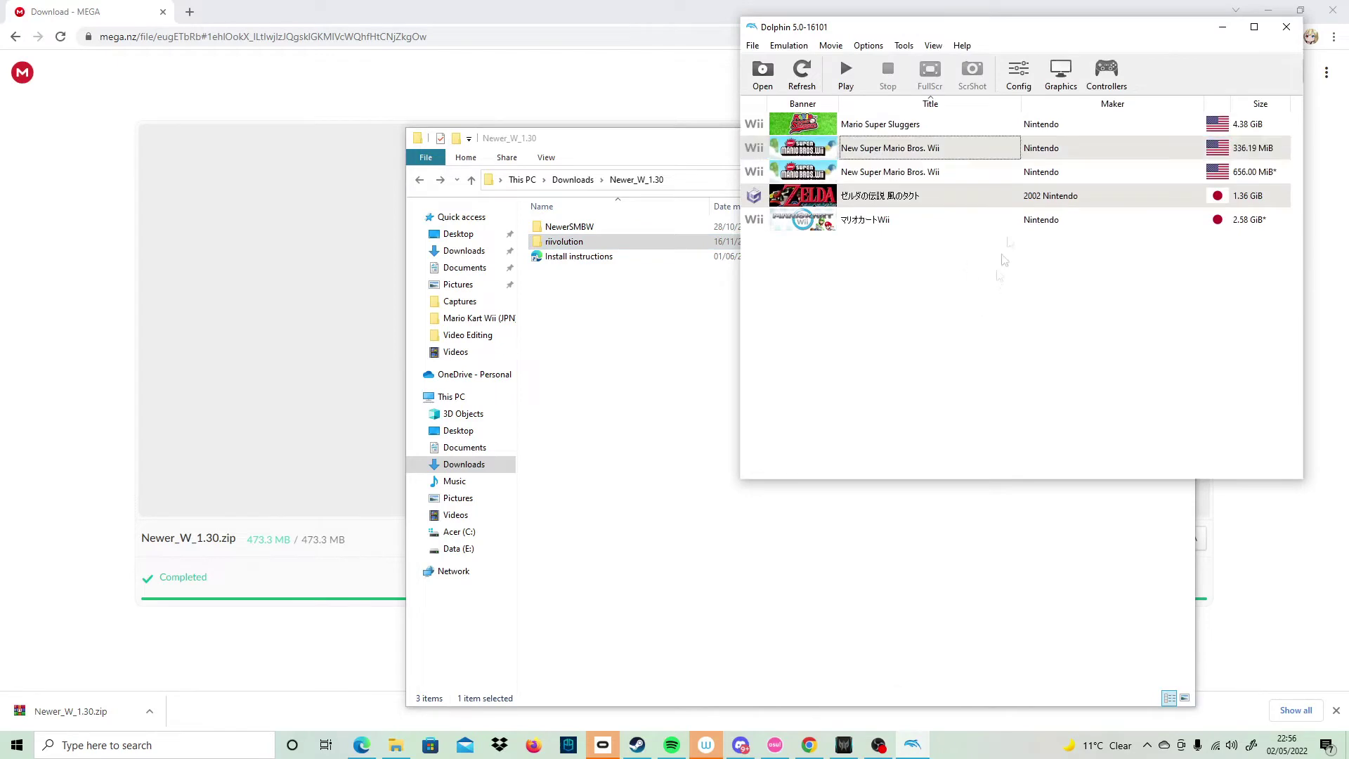
pyautogui.rightClick(1007, 154)
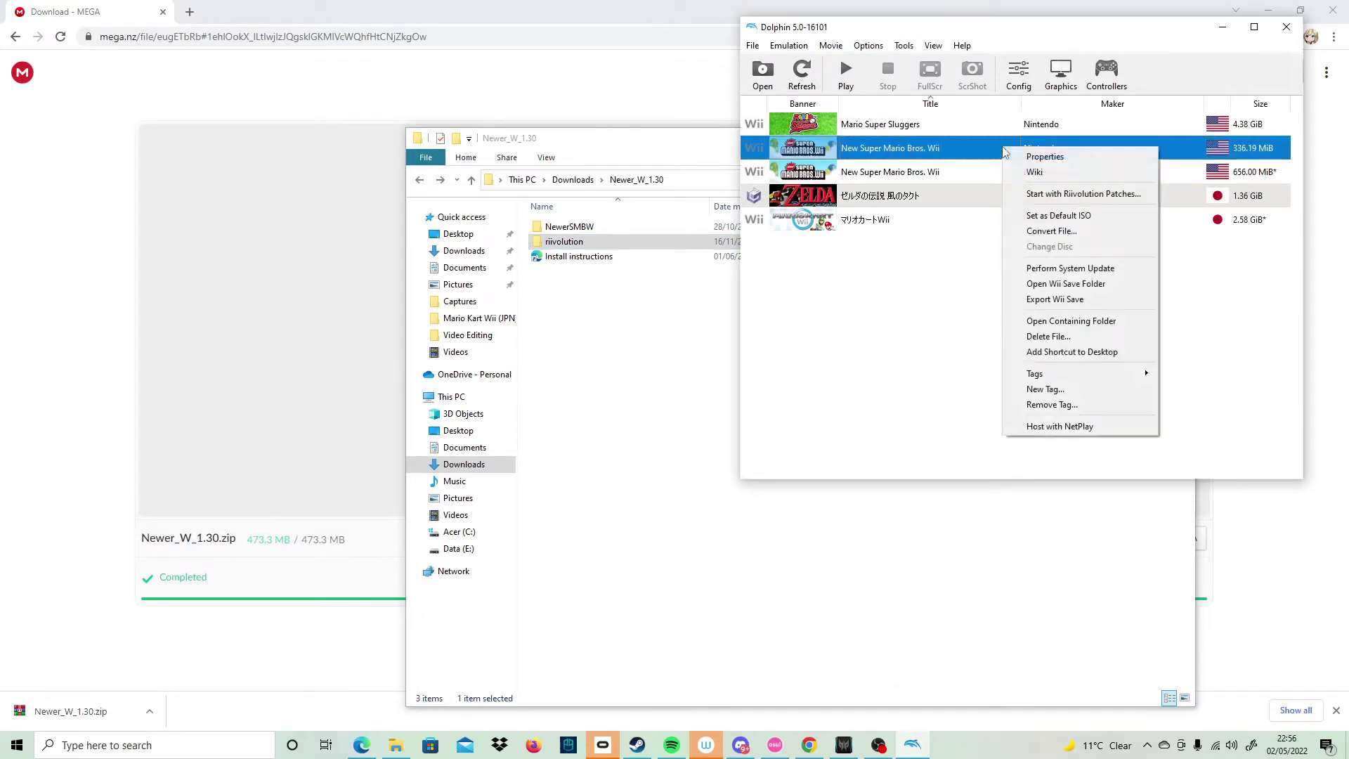
pyautogui.click(1071, 194)
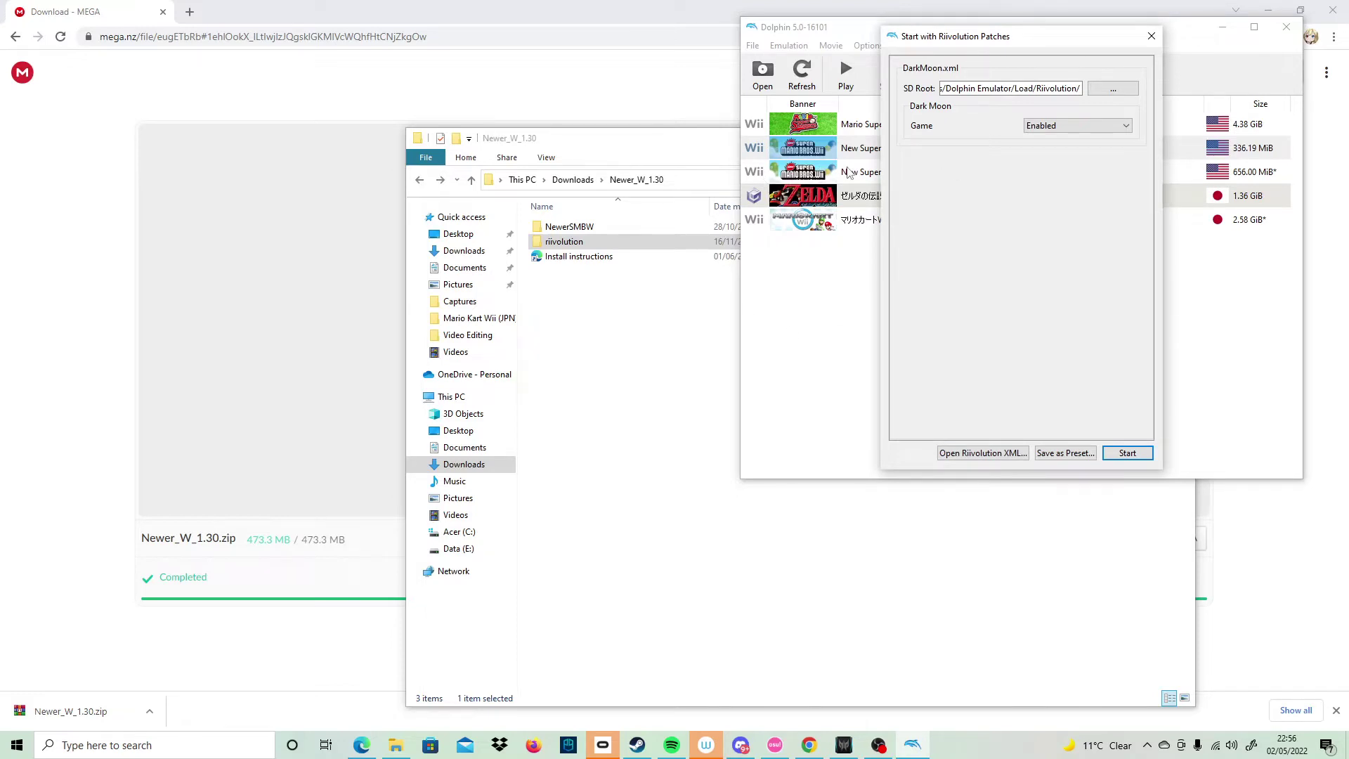
pyautogui.click(1104, 93)
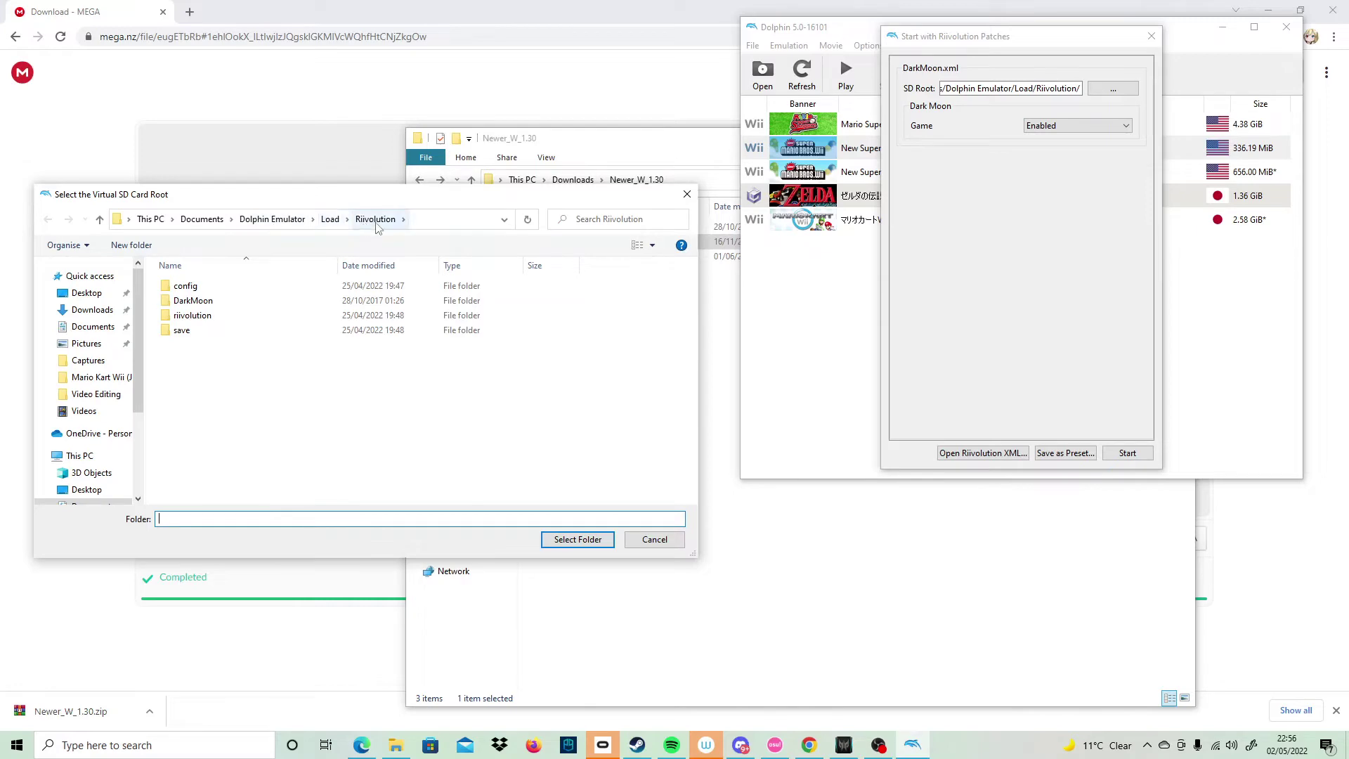
# - With the SD Root picker at Riivolution, select and copy everything in Newer_W_1.30
pyautogui.moveTo(377, 205); pyautogui.dragTo(873, 292)
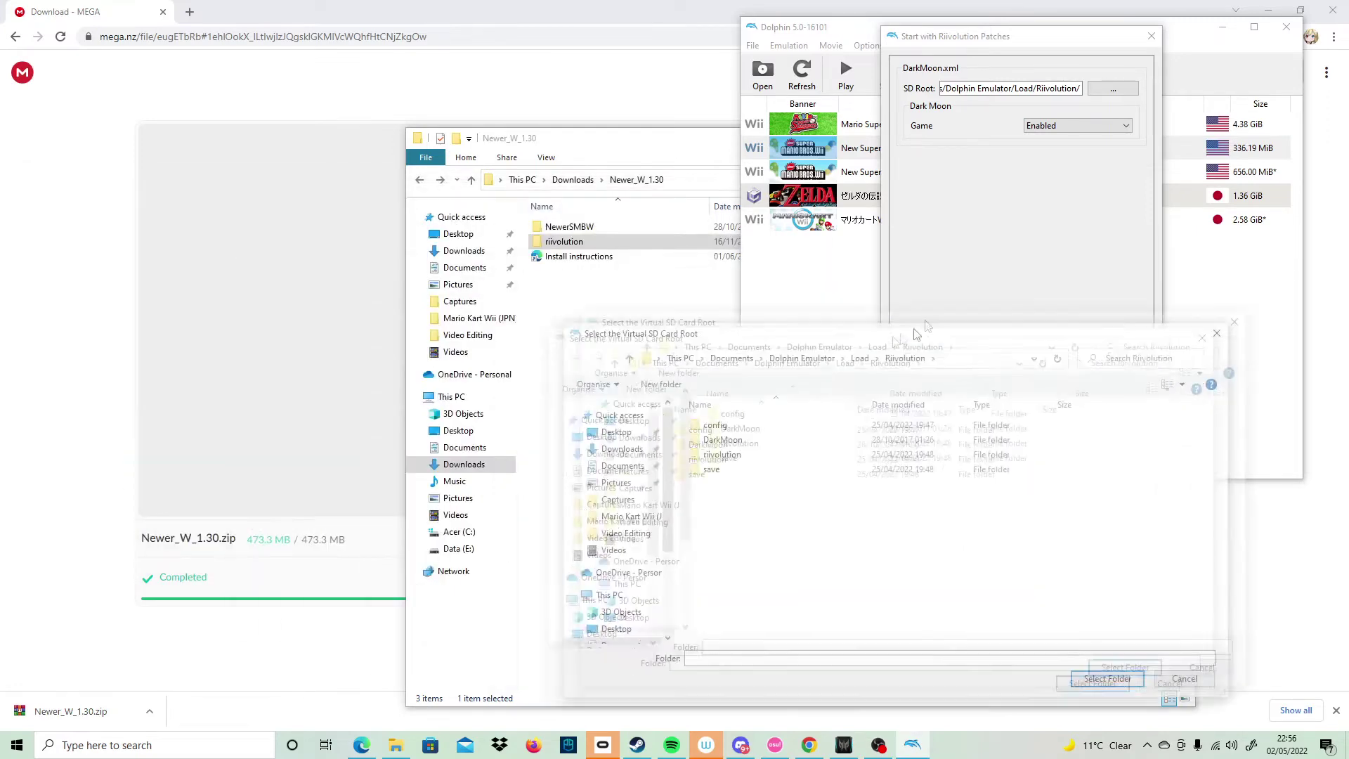
pyautogui.doubleClick(731, 402)
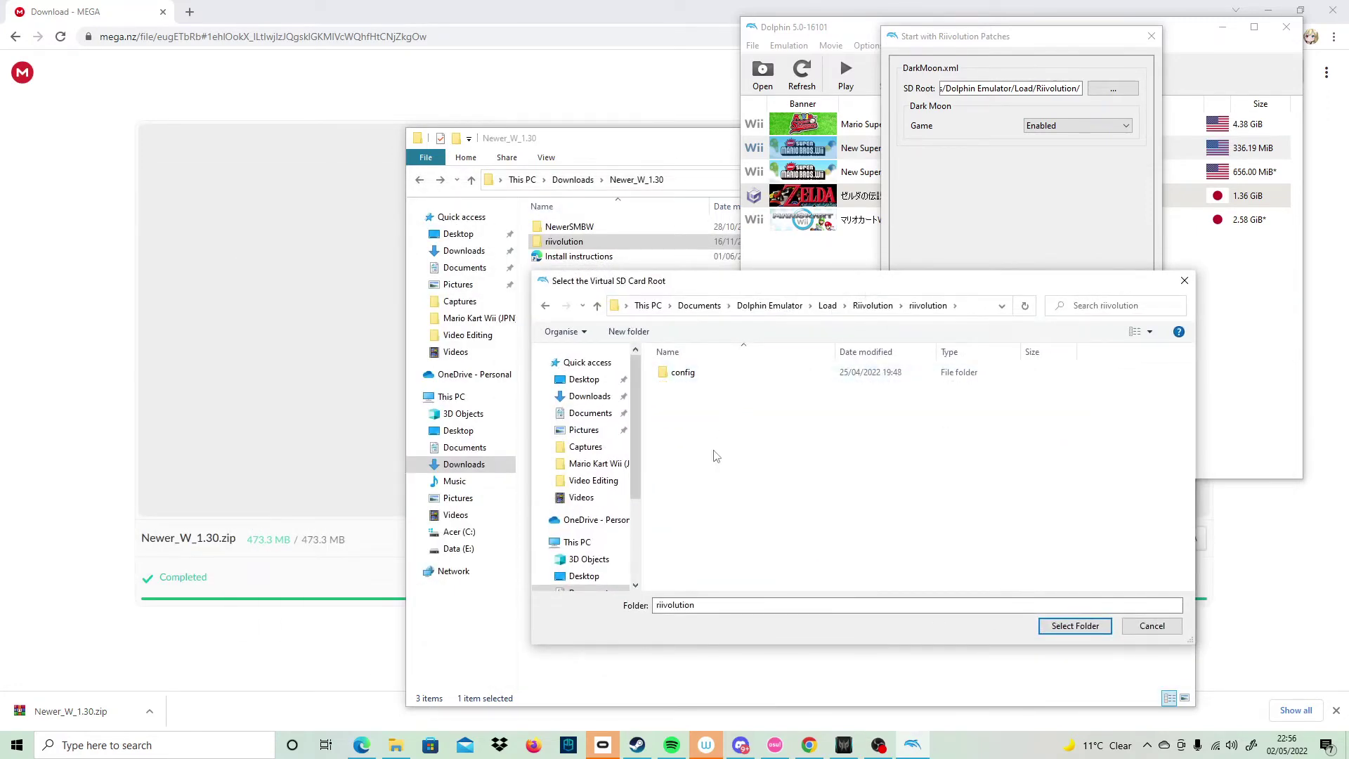
pyautogui.hotkey('alt', 'Left')
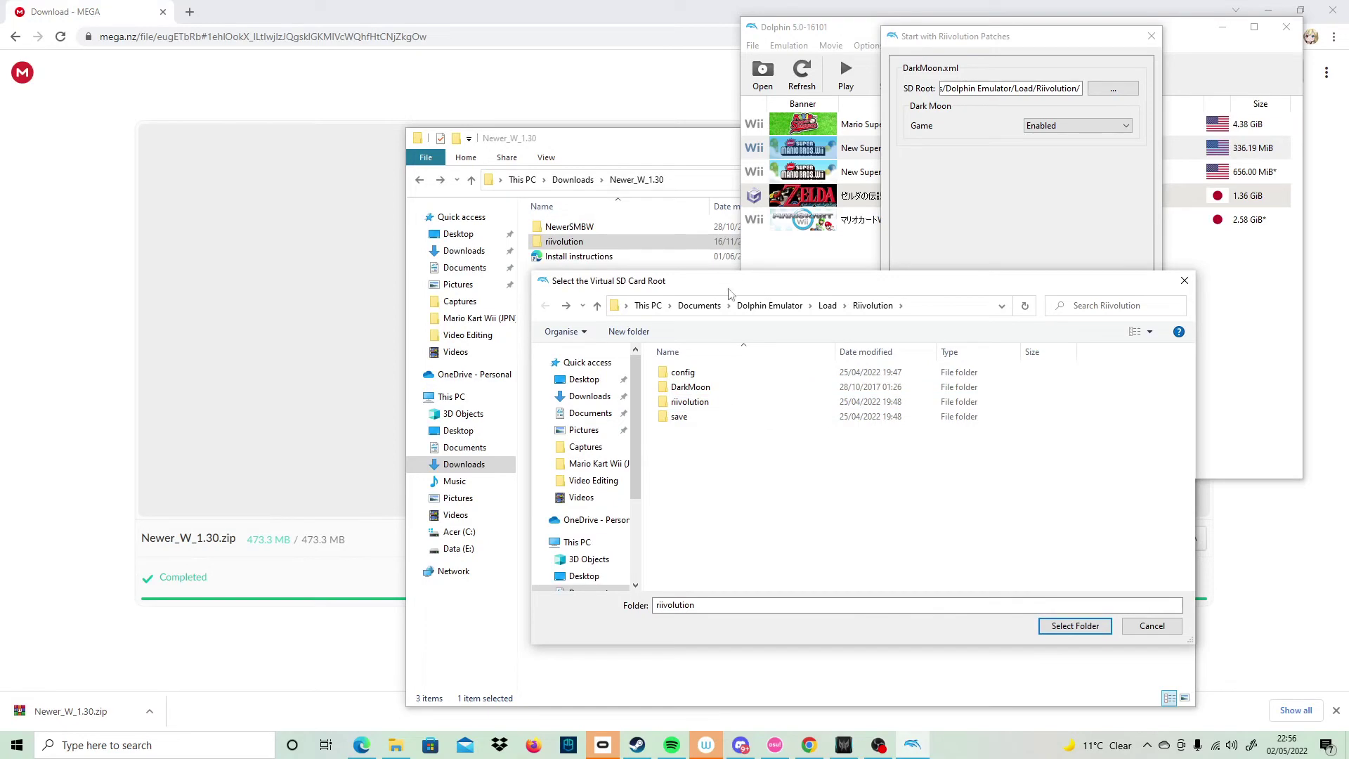
pyautogui.moveTo(727, 293); pyautogui.dragTo(600, 358)
pyautogui.click(580, 260)
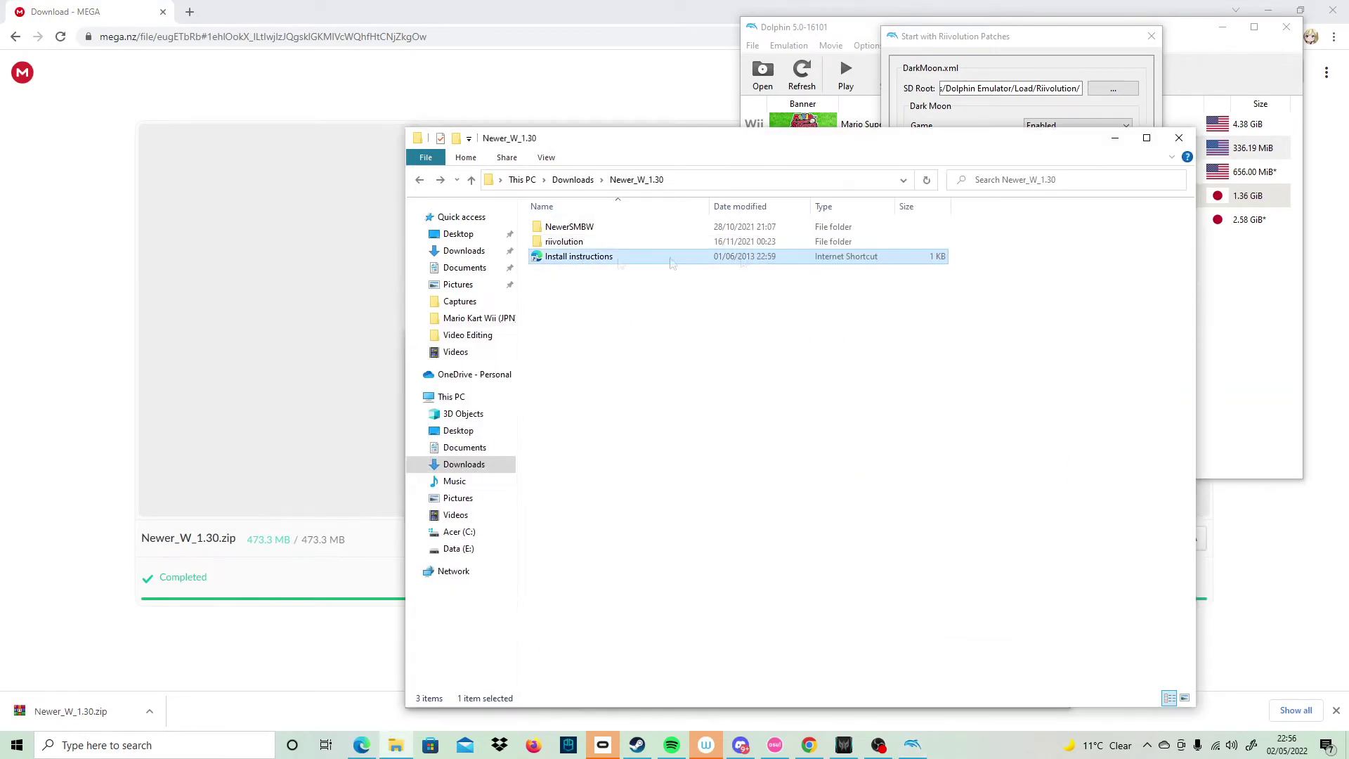
pyautogui.moveTo(671, 263); pyautogui.dragTo(938, 224)
pyautogui.hotkey('alt', 'Tab')
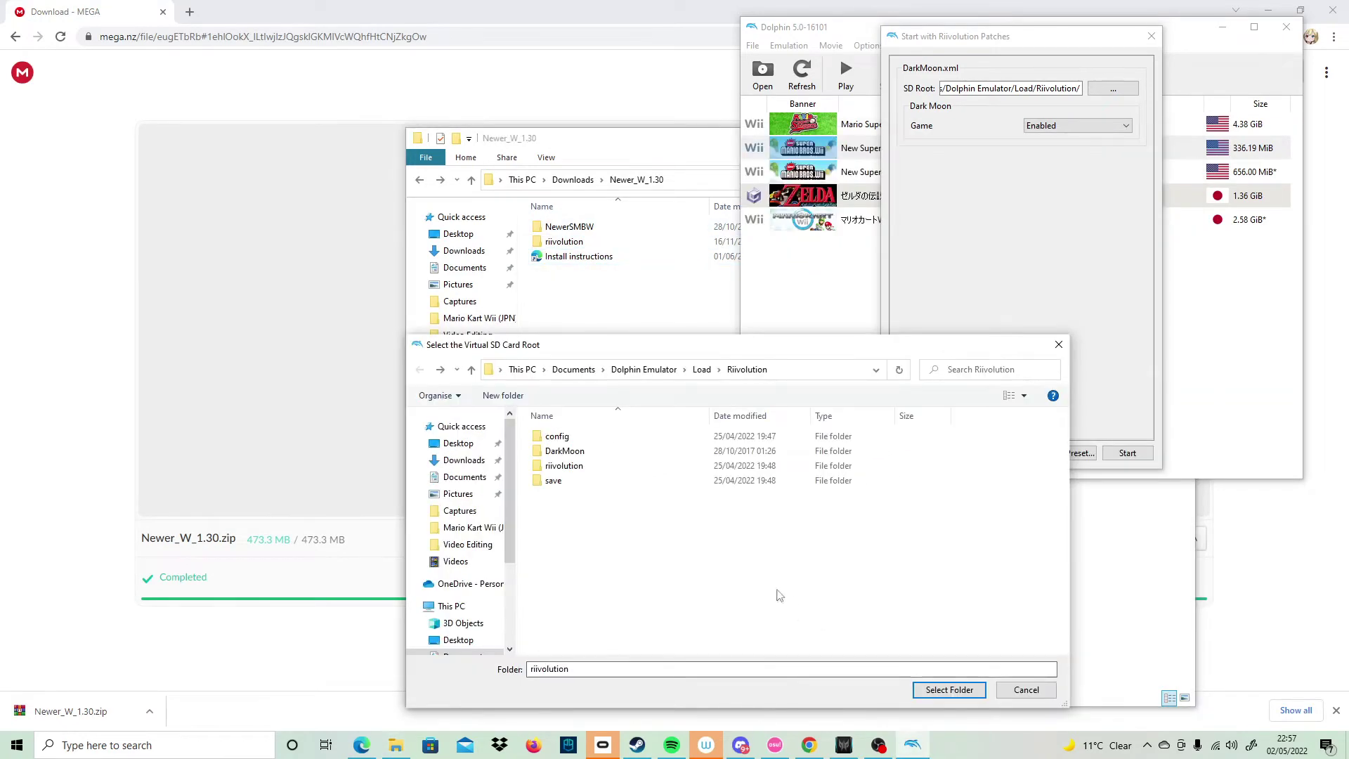
# - Create an NSMBW folder in Riivolution and paste the Newer mod files into it
pyautogui.rightClick(777, 596)
pyautogui.moveTo(808, 556)
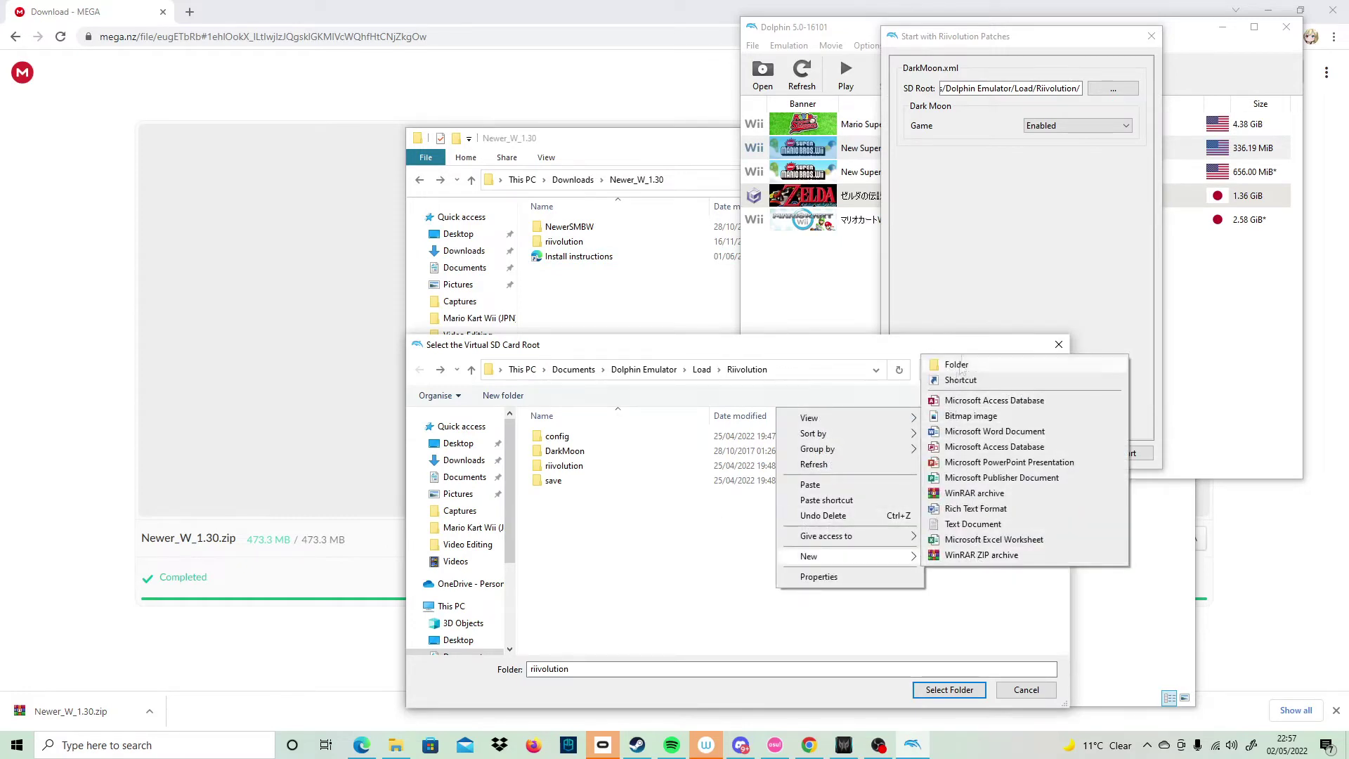
pyautogui.click(962, 365)
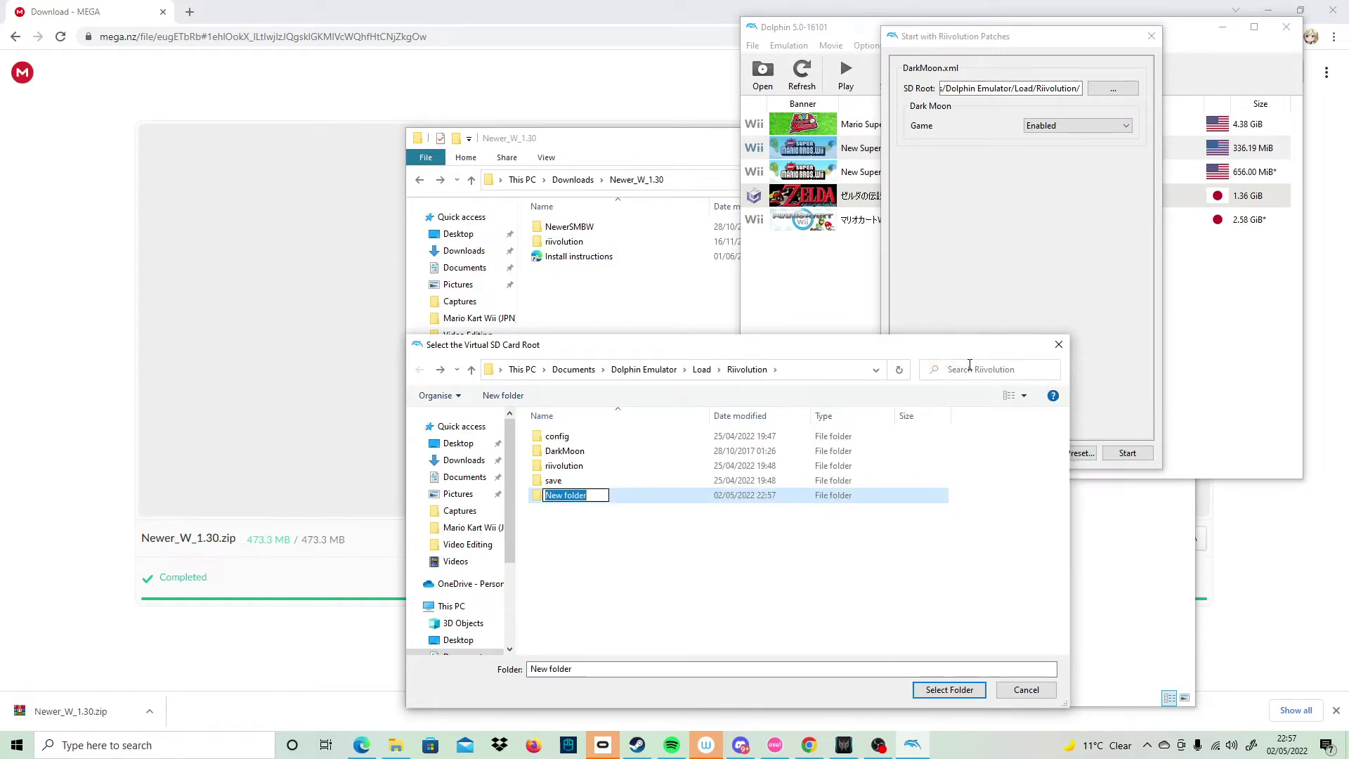
pyautogui.write('NSMBW')
pyautogui.press('Return')
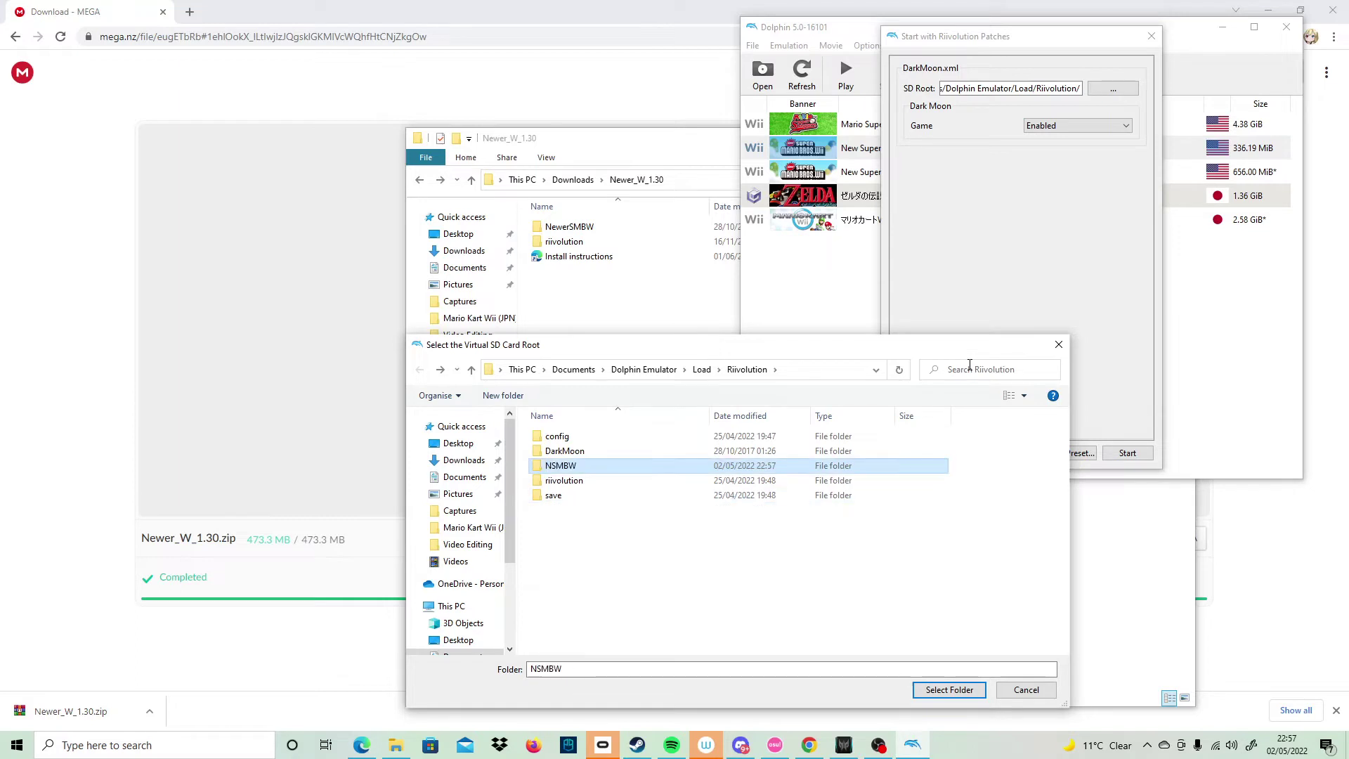
pyautogui.press('Return')
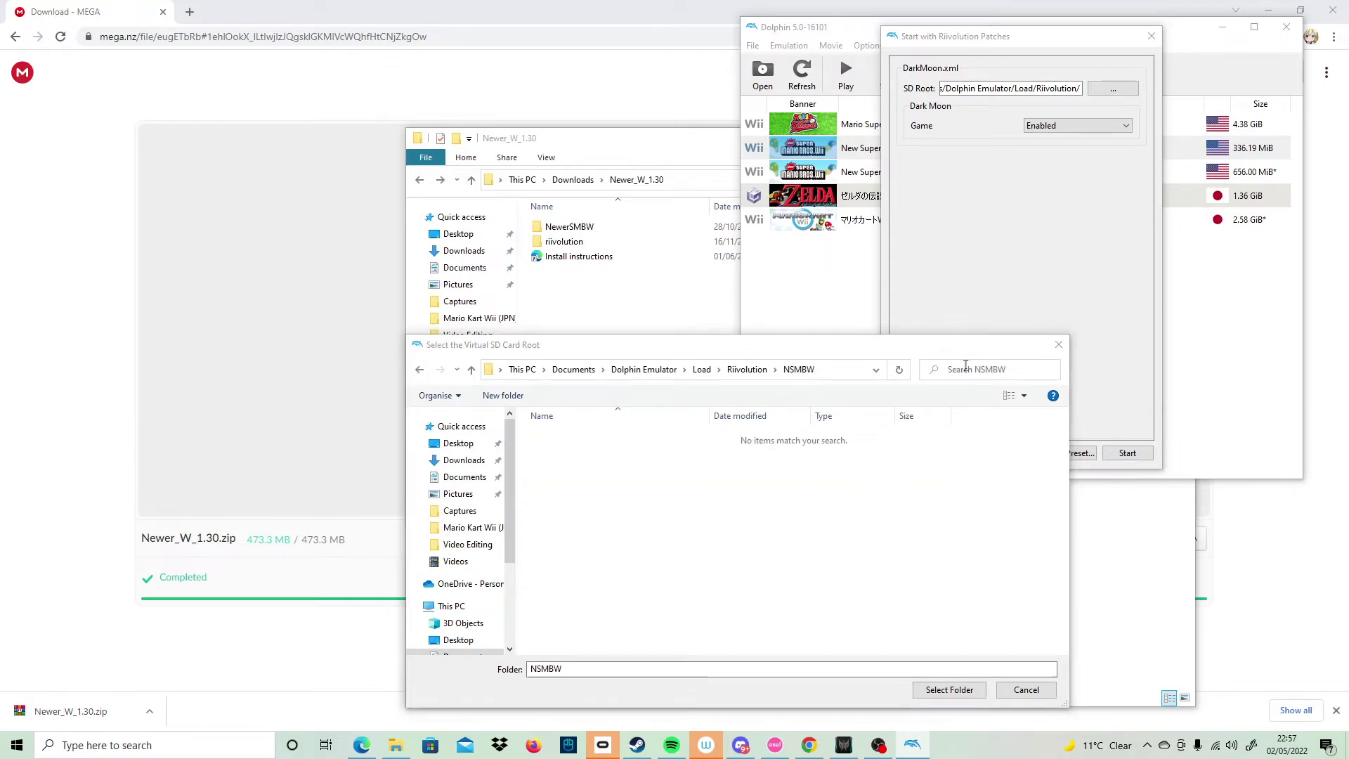
pyautogui.hotkey('ctrl', 'v')
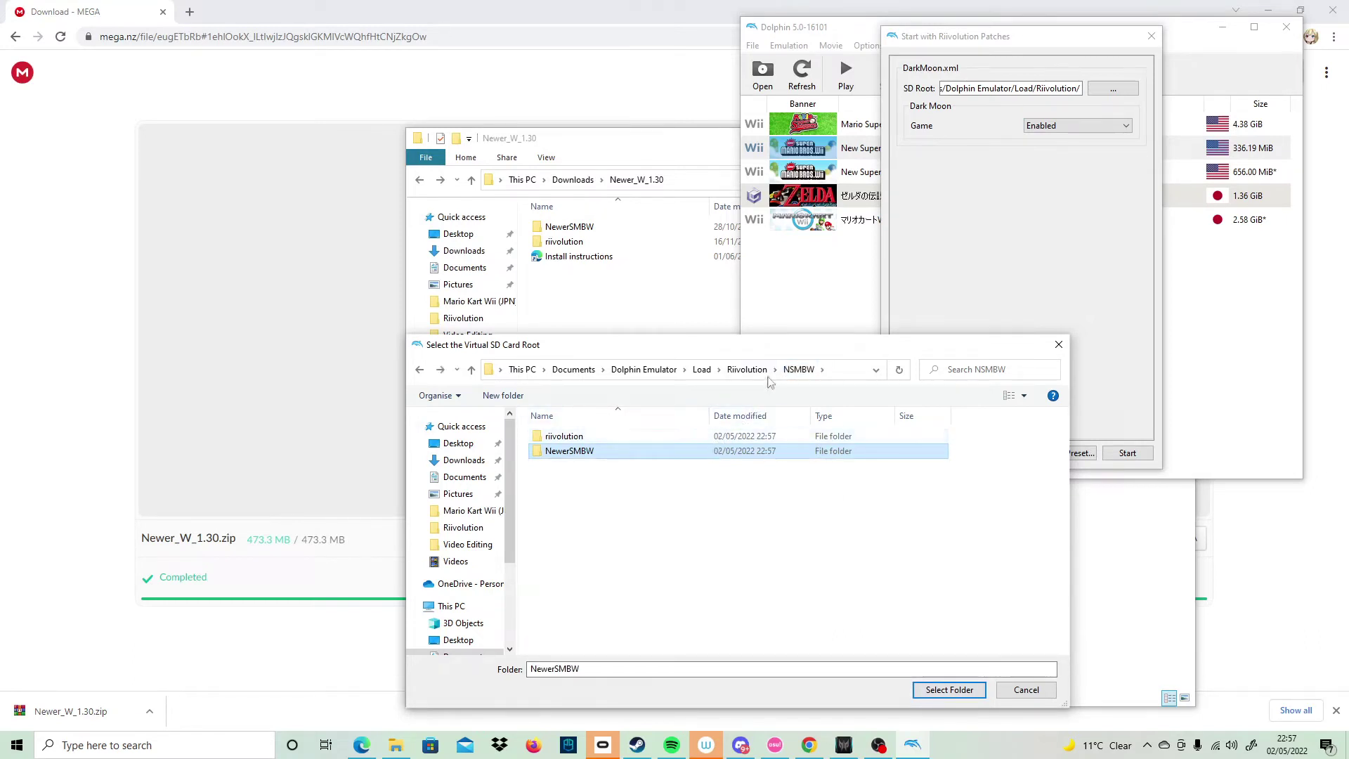
# - Choose the NSMBW folder as the virtual SD card root
pyautogui.click(750, 370)
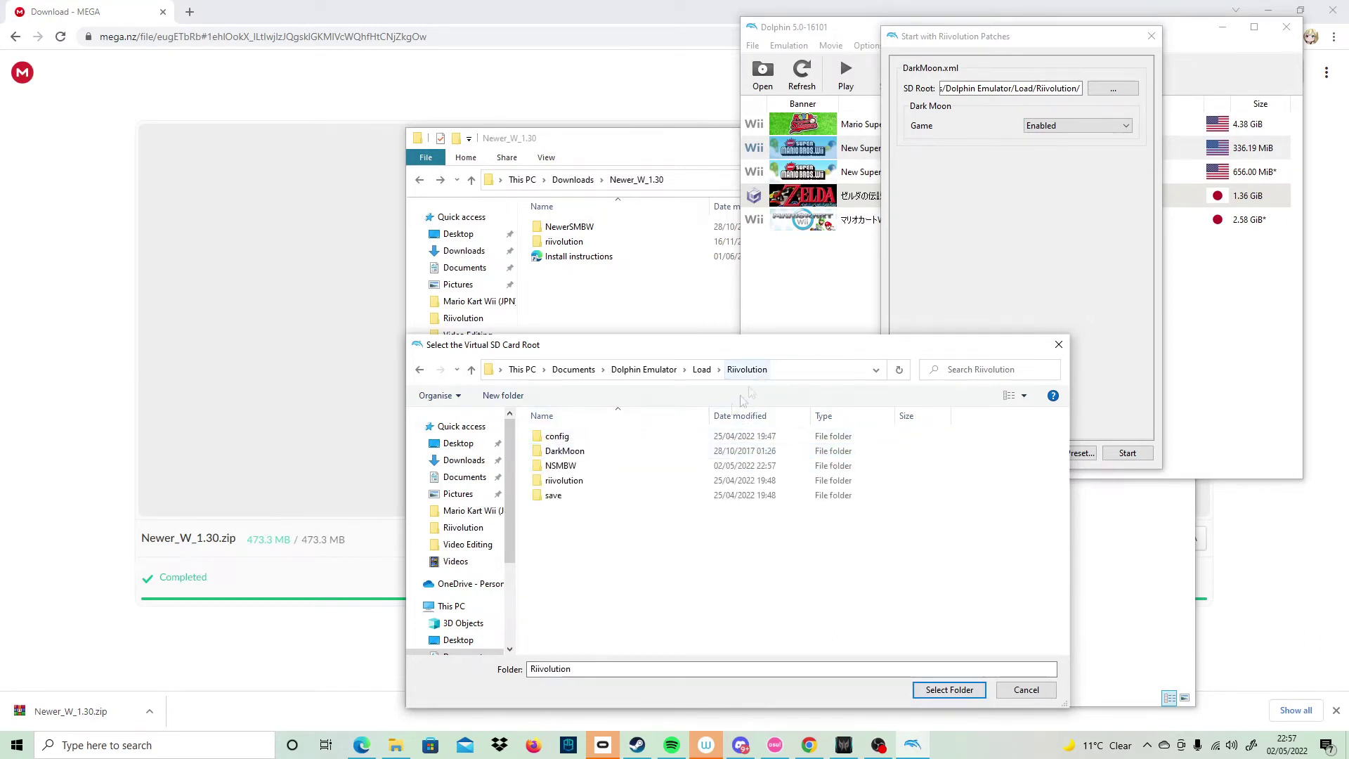
pyautogui.click(653, 467)
pyautogui.click(952, 690)
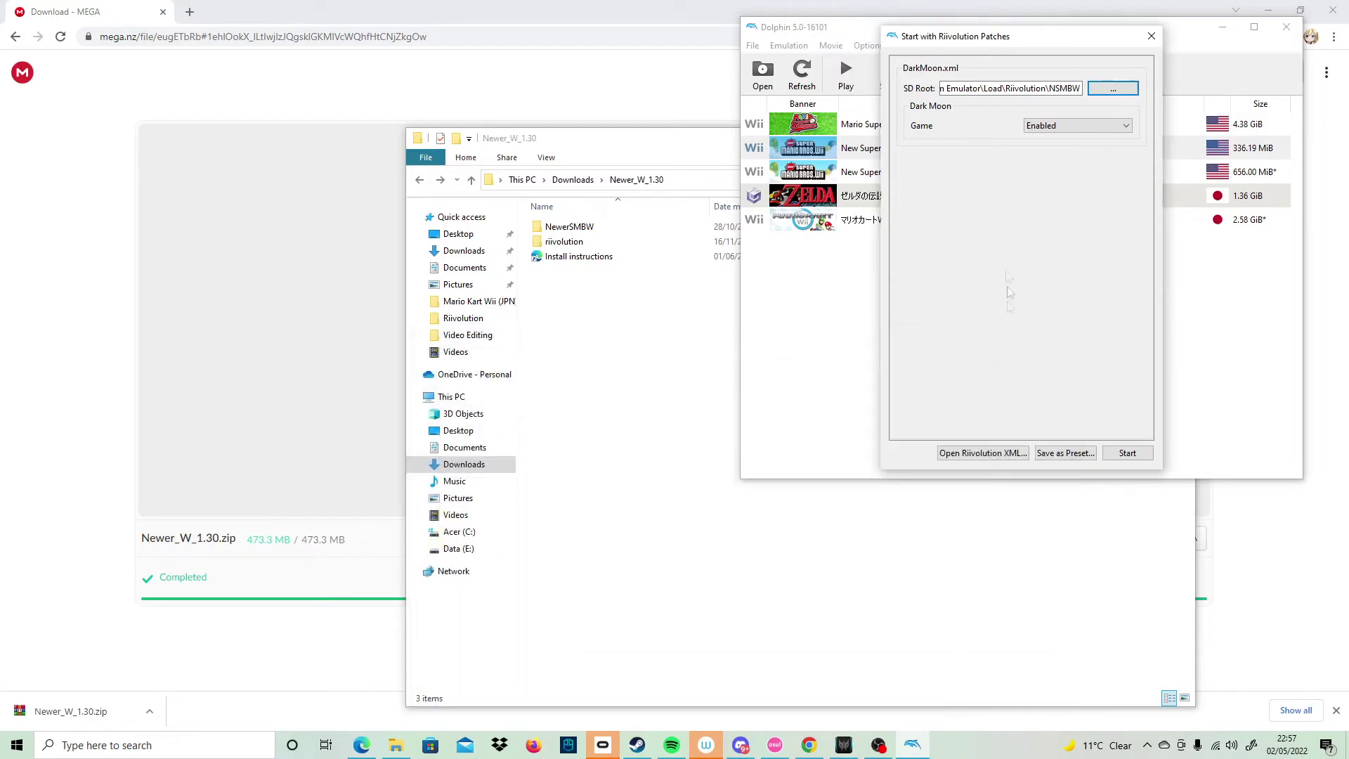
# - Add NSMBW/riivolution/NewerSMBW.xml with Newer SMBW enabled and start the patched game
pyautogui.click(1011, 456)
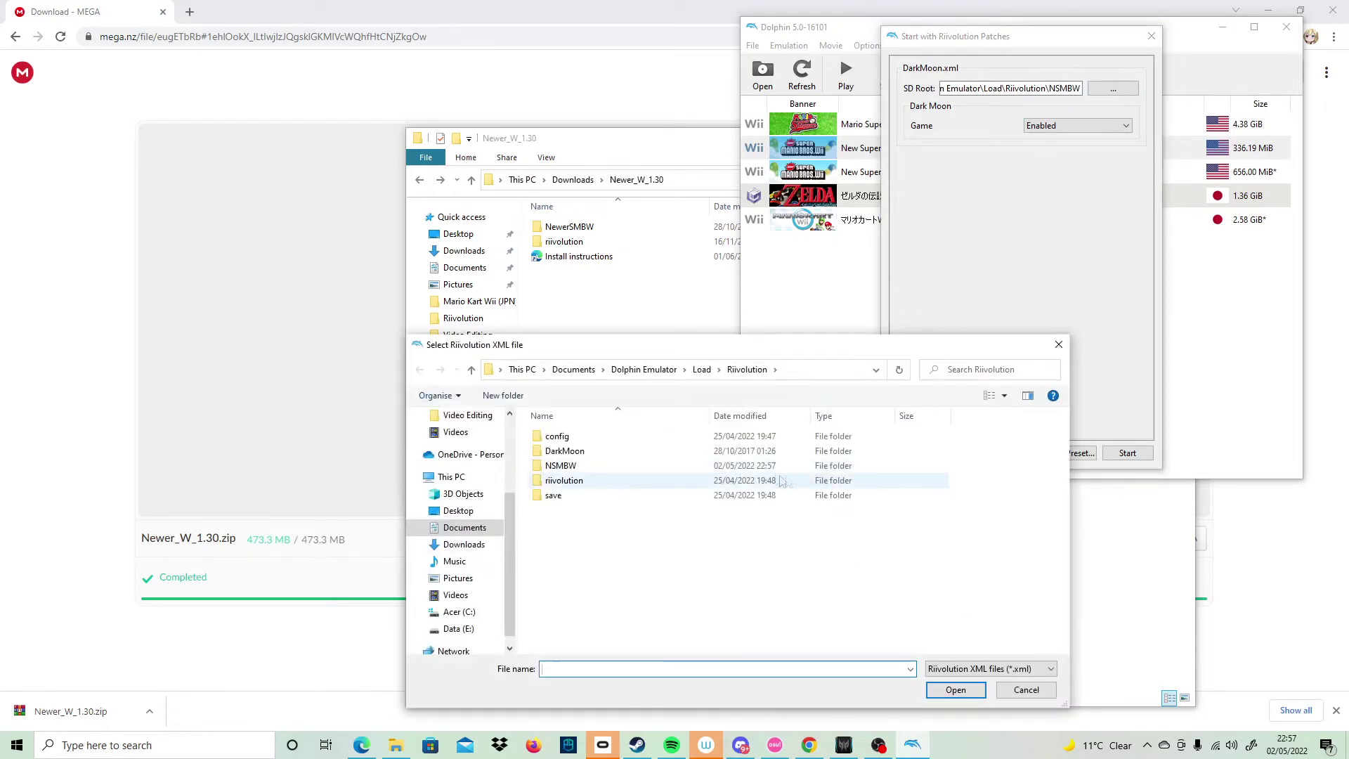
pyautogui.doubleClick(703, 468)
pyautogui.doubleClick(620, 453)
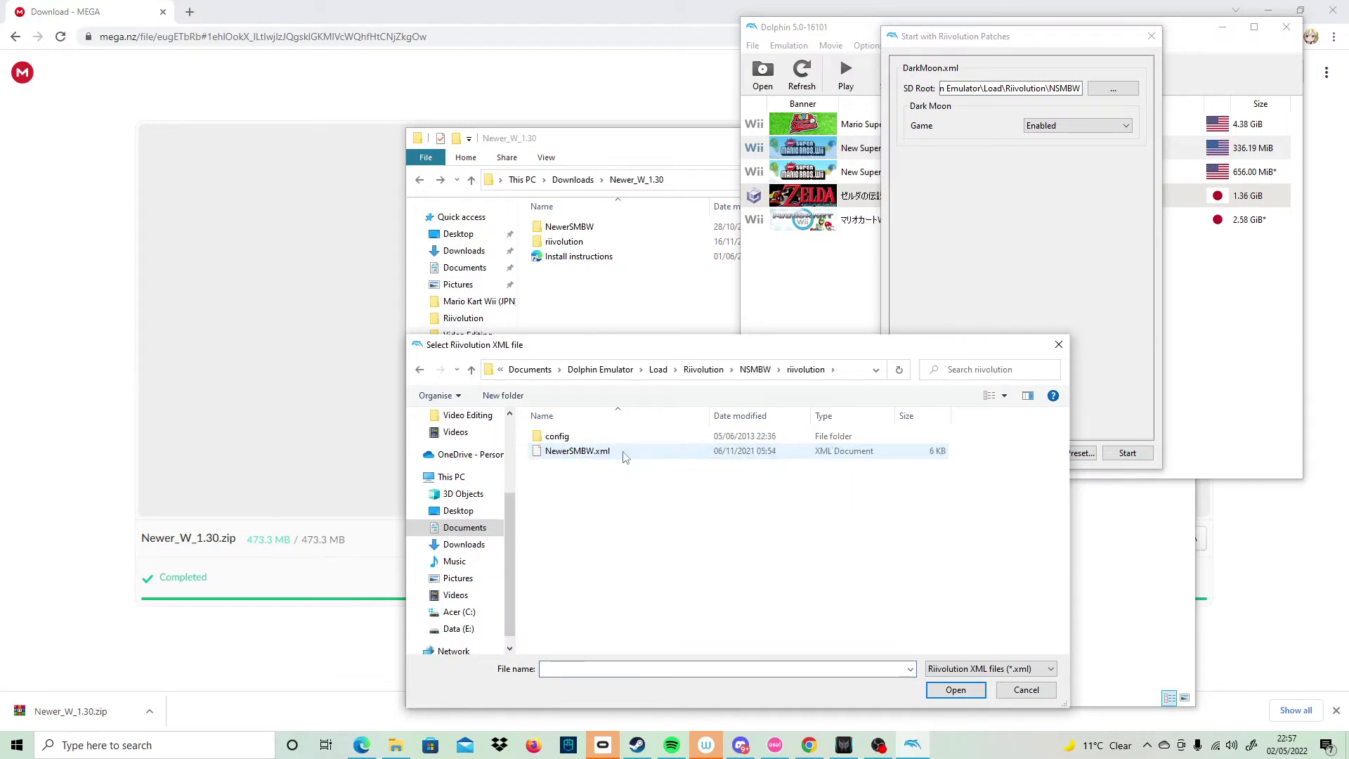
pyautogui.click(982, 454)
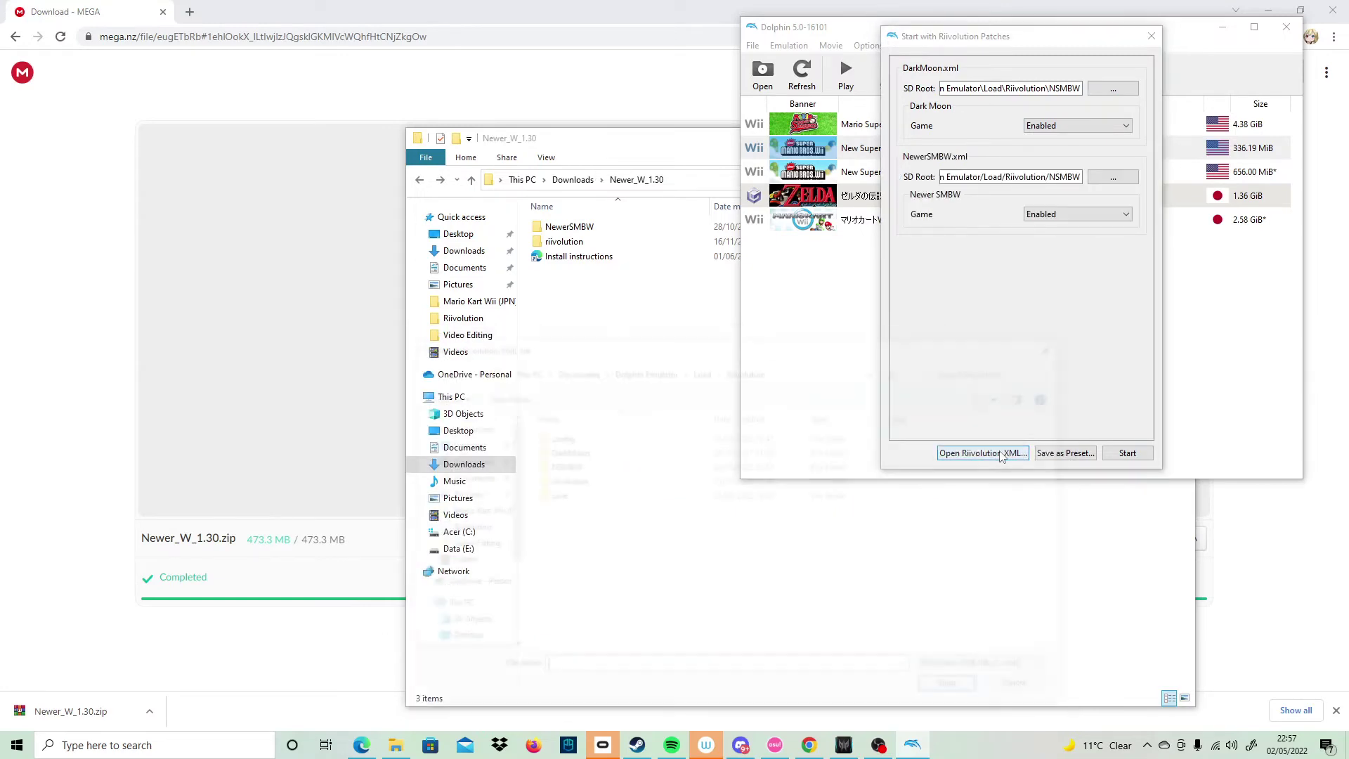
pyautogui.click(1027, 690)
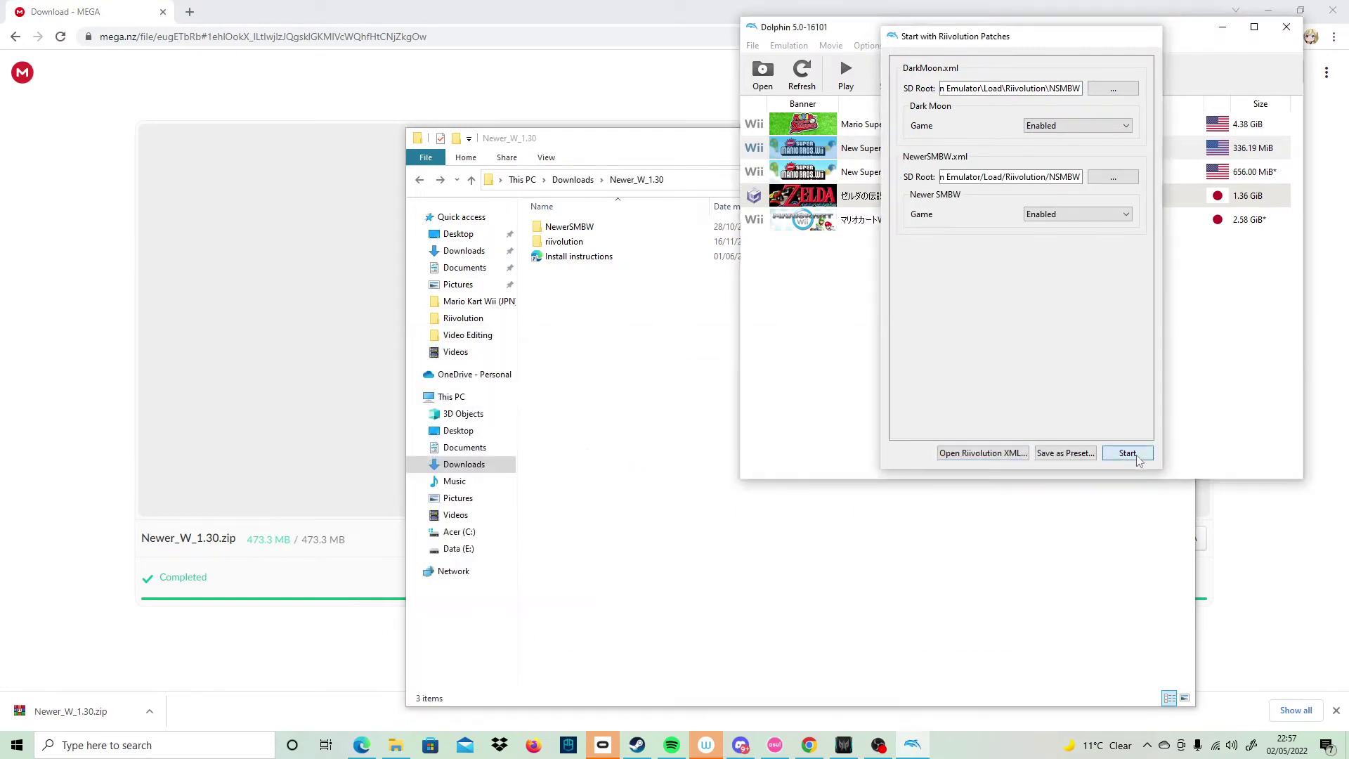
pyautogui.click(1125, 454)
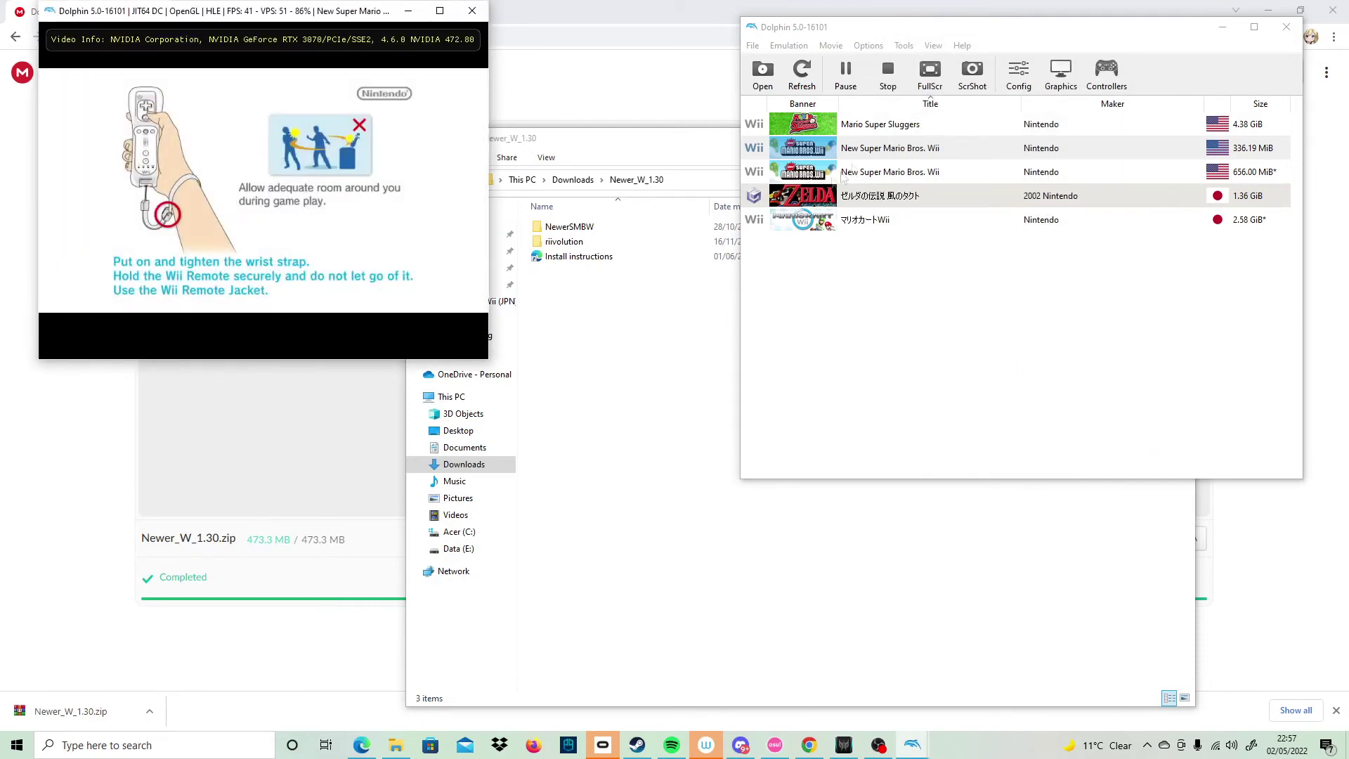